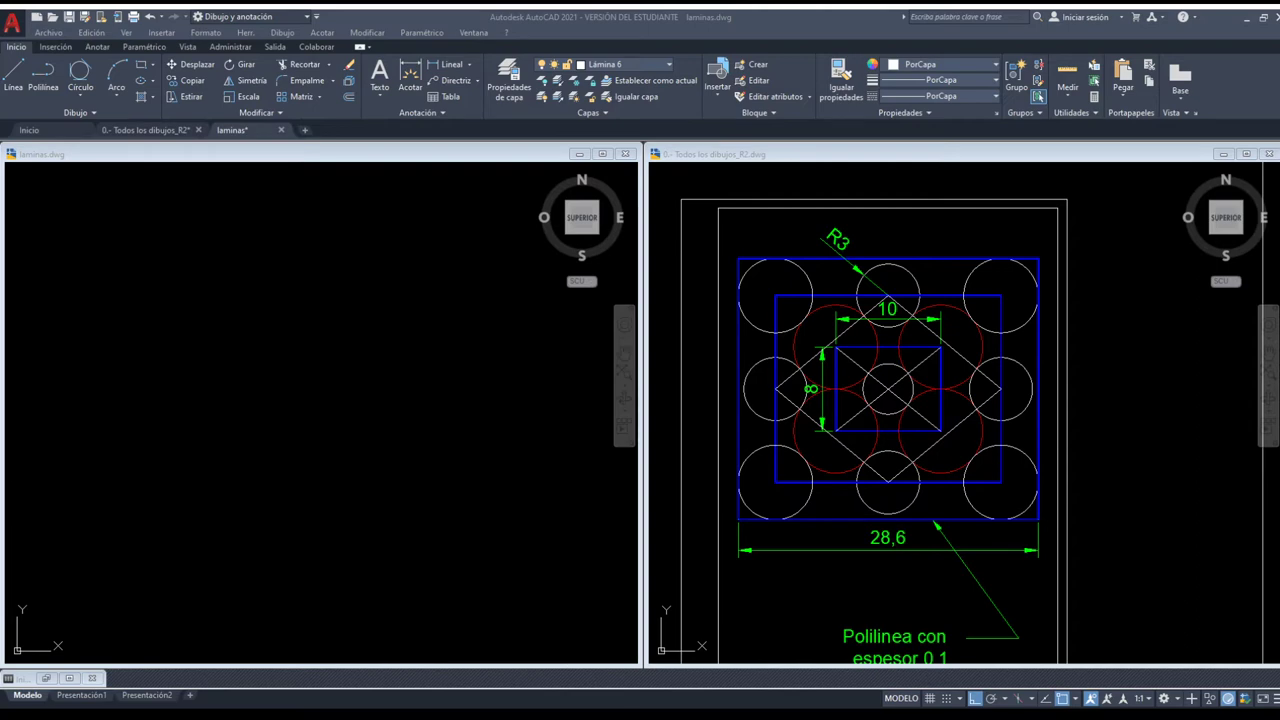
# Make the empty laminas.dwg viewport on the left the active drawing.
pyautogui.click(306, 337)
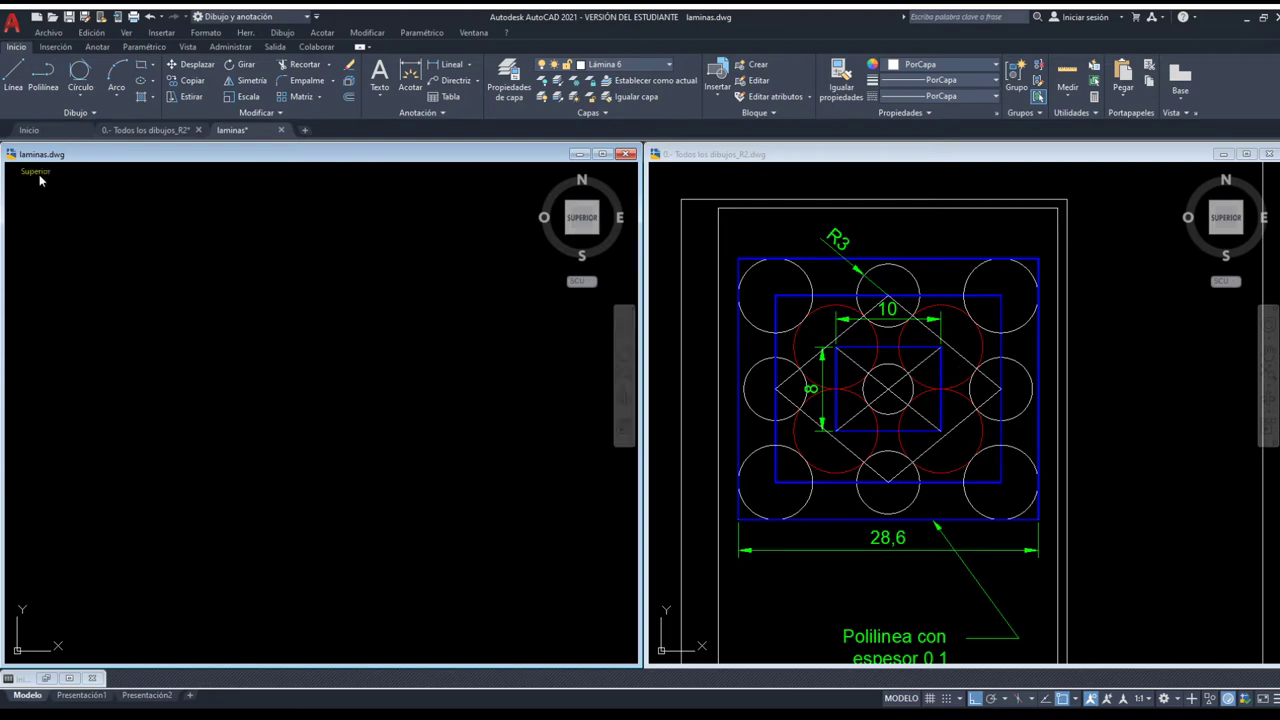
# Draw a rectangle 10 units wide with the Rectángulo tool.
pyautogui.click(141, 68)
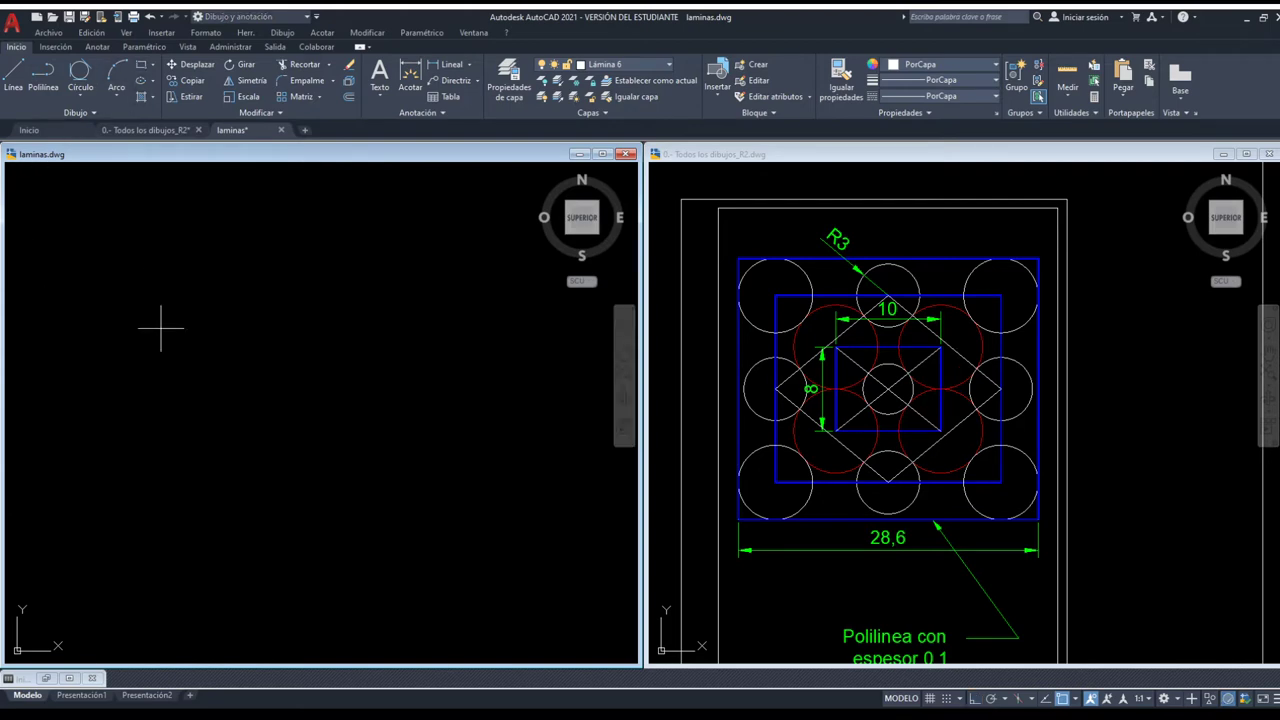
pyautogui.click(169, 403)
pyautogui.click(343, 372)
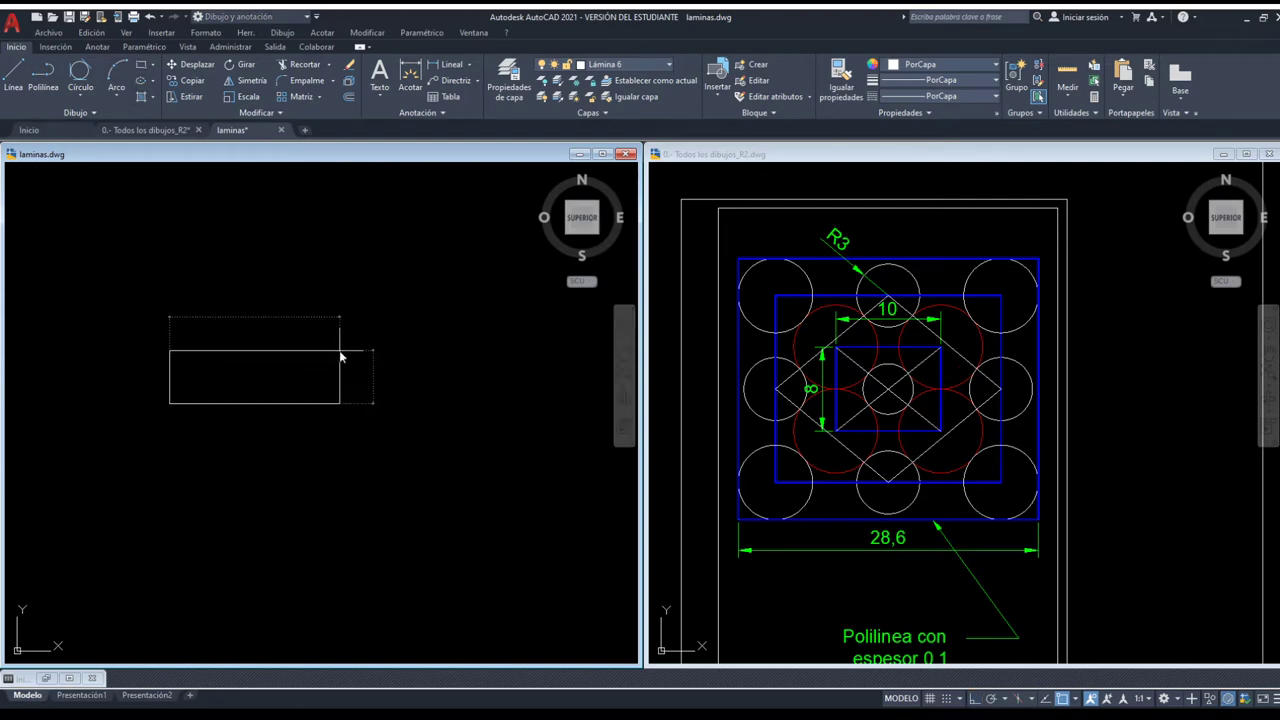
pyautogui.write('10')
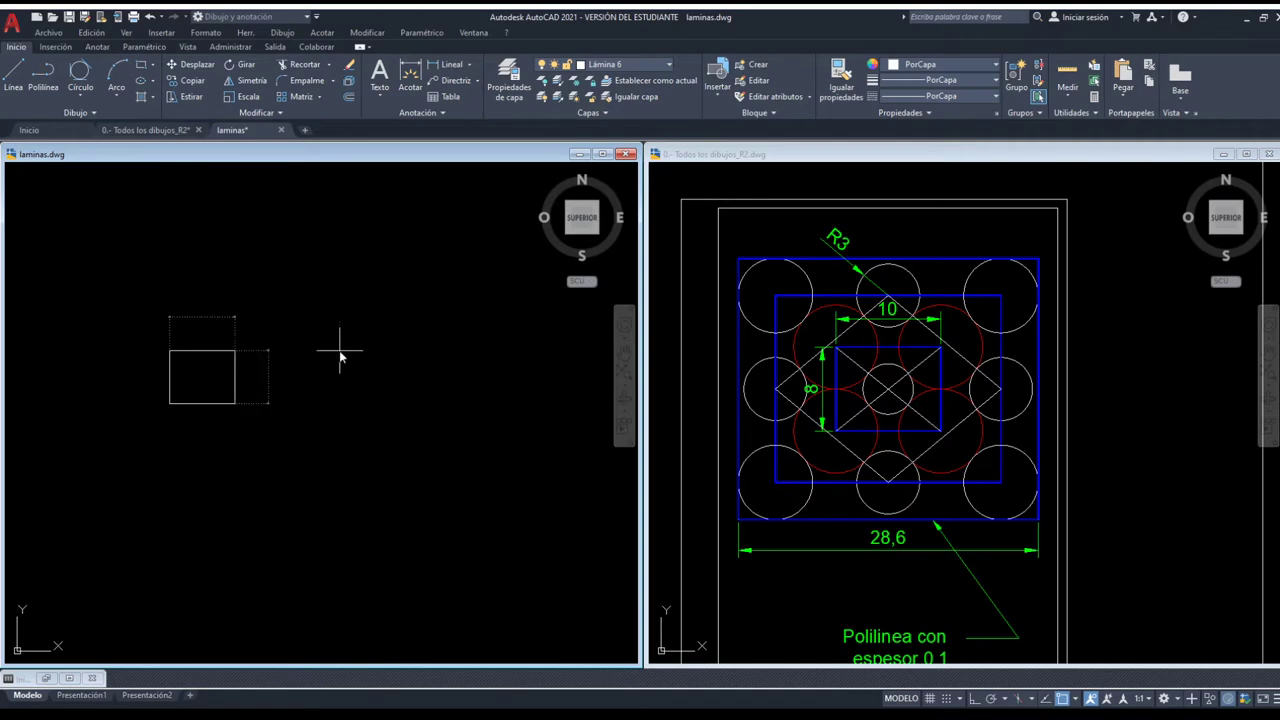
pyautogui.click(339, 350)
pyautogui.scroll(2, 139, 403)
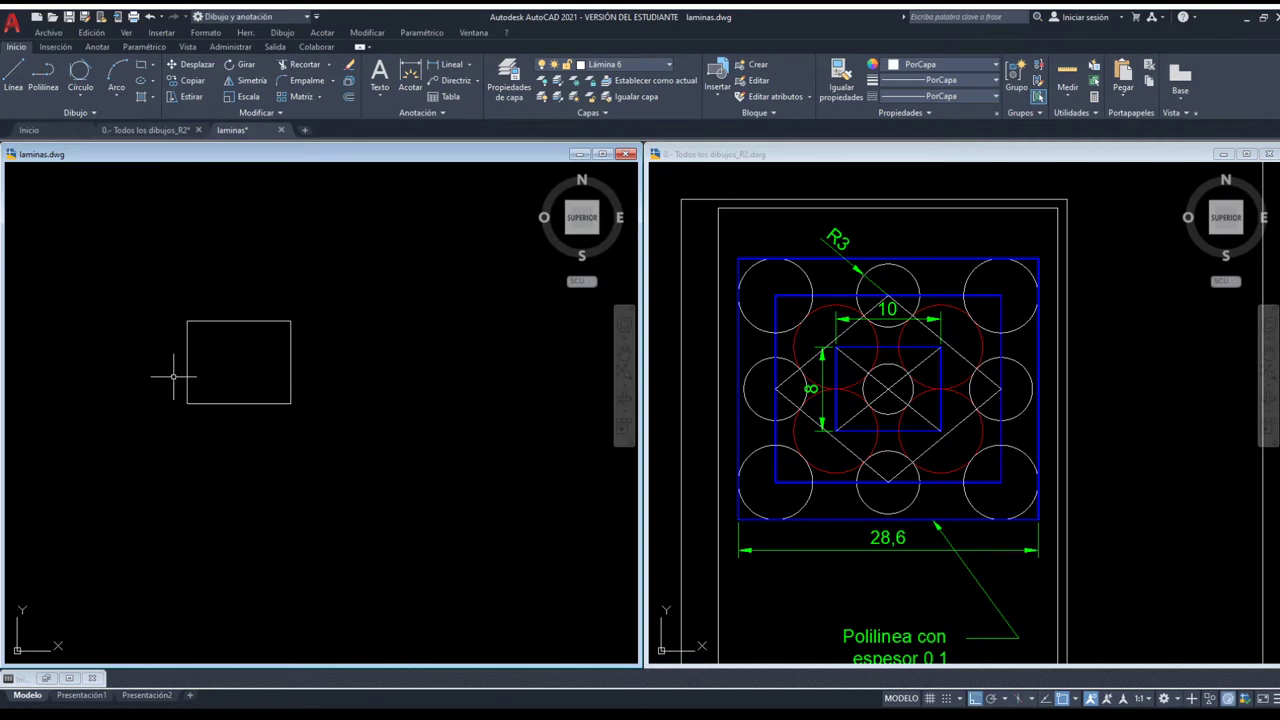
pyautogui.moveTo(171, 371); pyautogui.dragTo(220, 403, button='middle')
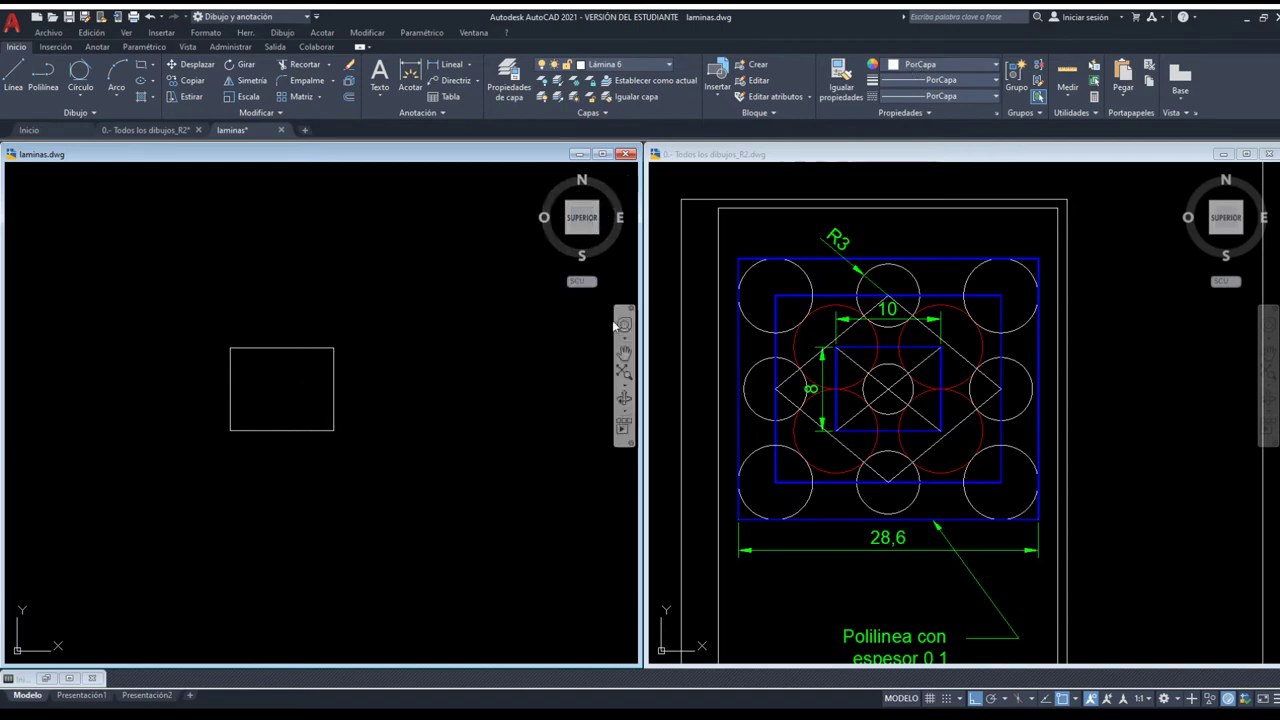
# Set the rectangle's colour to Azul in Properties.
pyautogui.moveTo(414, 440); pyautogui.dragTo(226, 330)
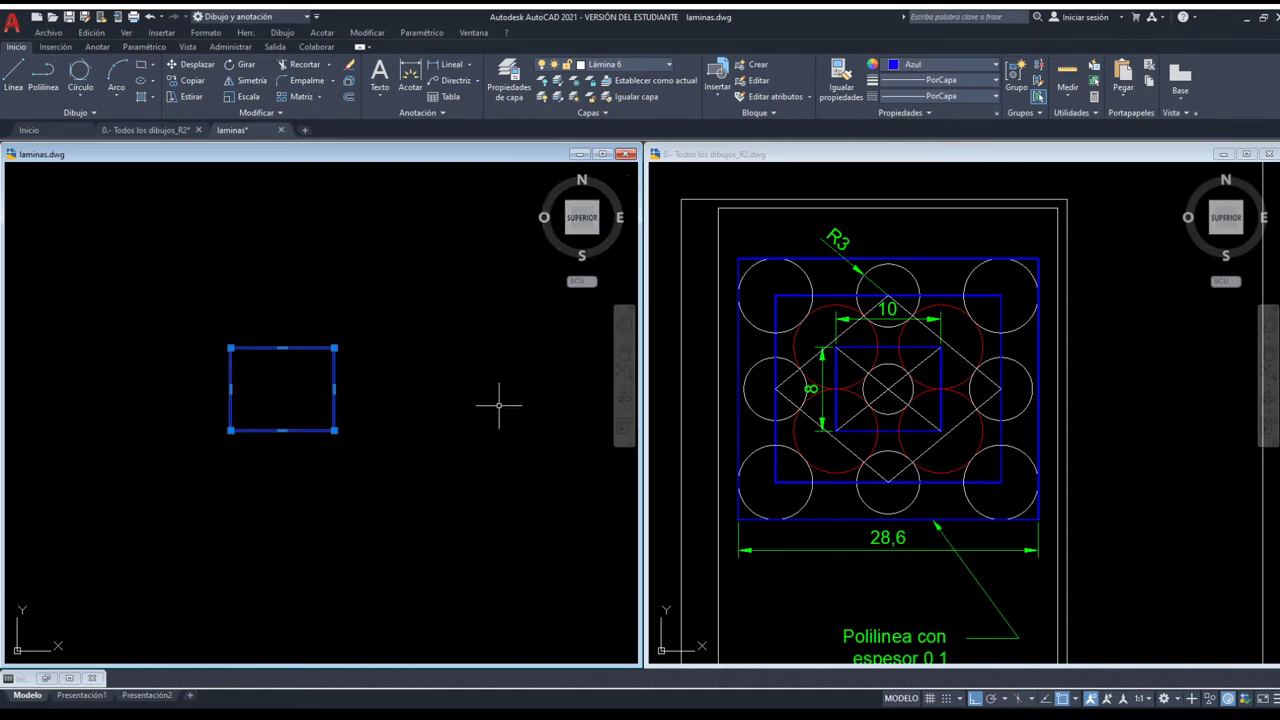
pyautogui.press('Escape')
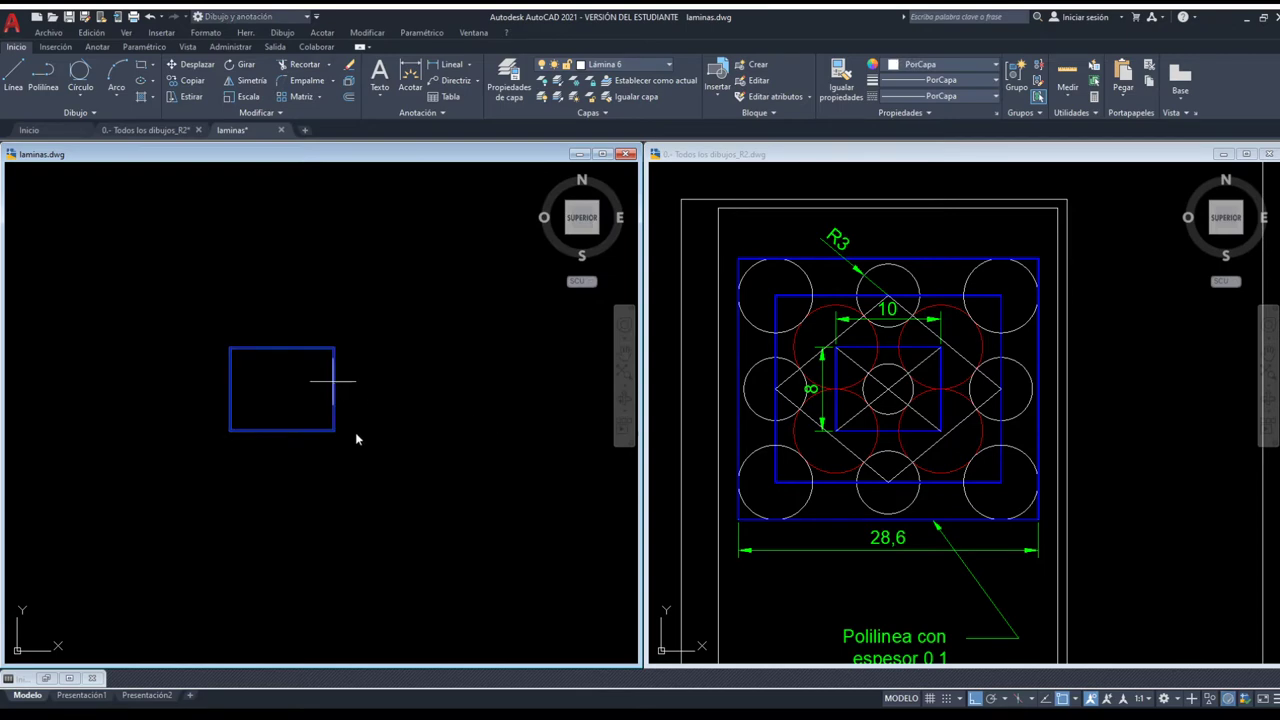
pyautogui.click(334, 388)
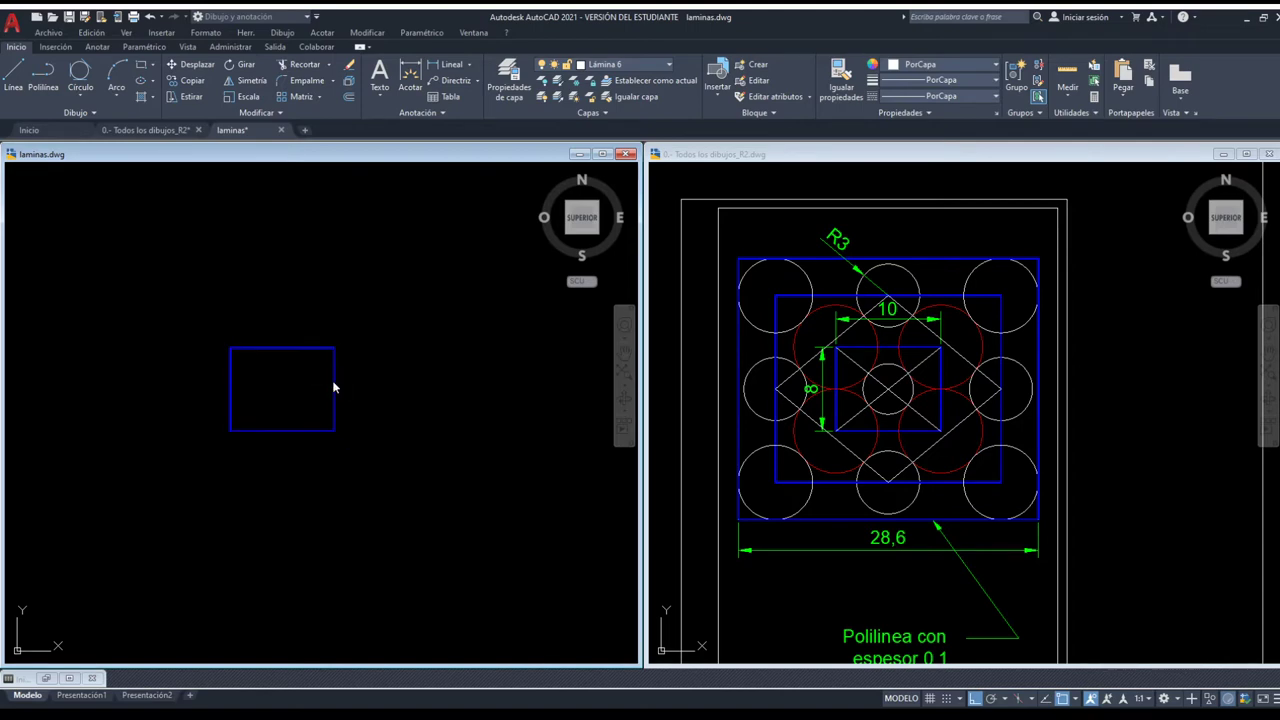
pyautogui.scroll(2, 263, 394)
# Draw both rectangle diagonals as one polyline joining opposite corners.
pyautogui.moveTo(257, 394); pyautogui.dragTo(285, 398, button='middle')
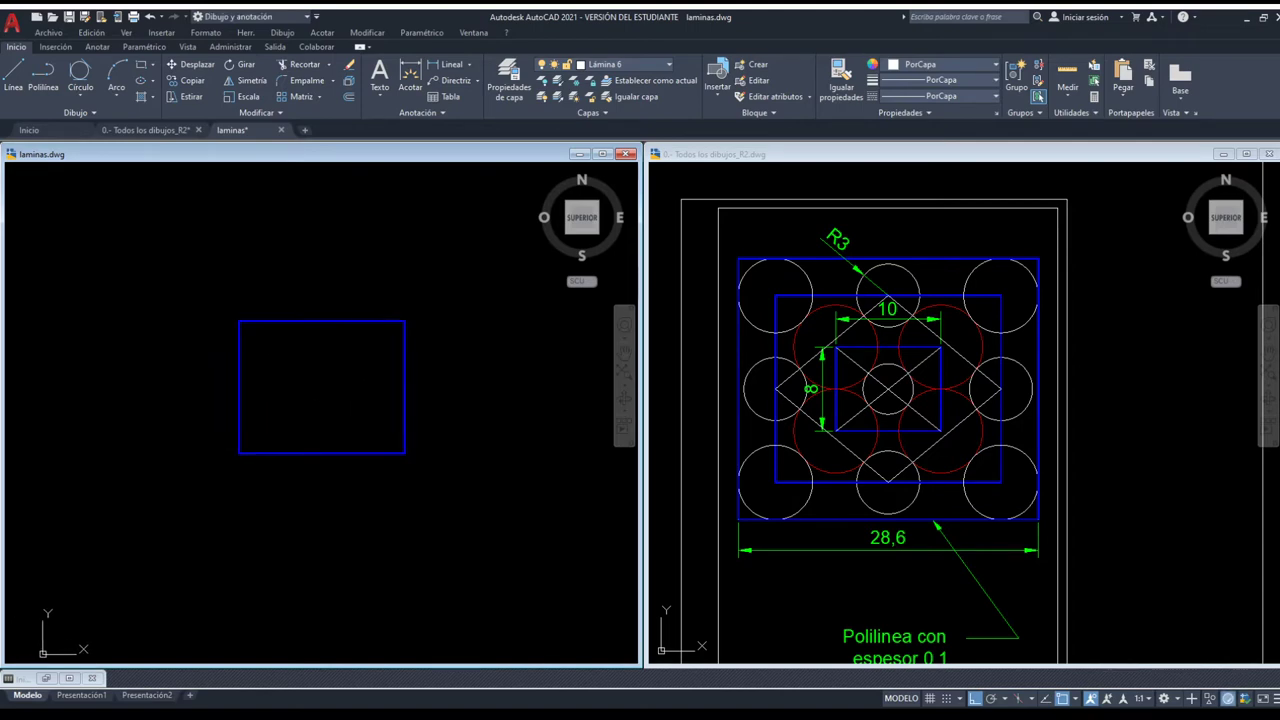
pyautogui.click(43, 75)
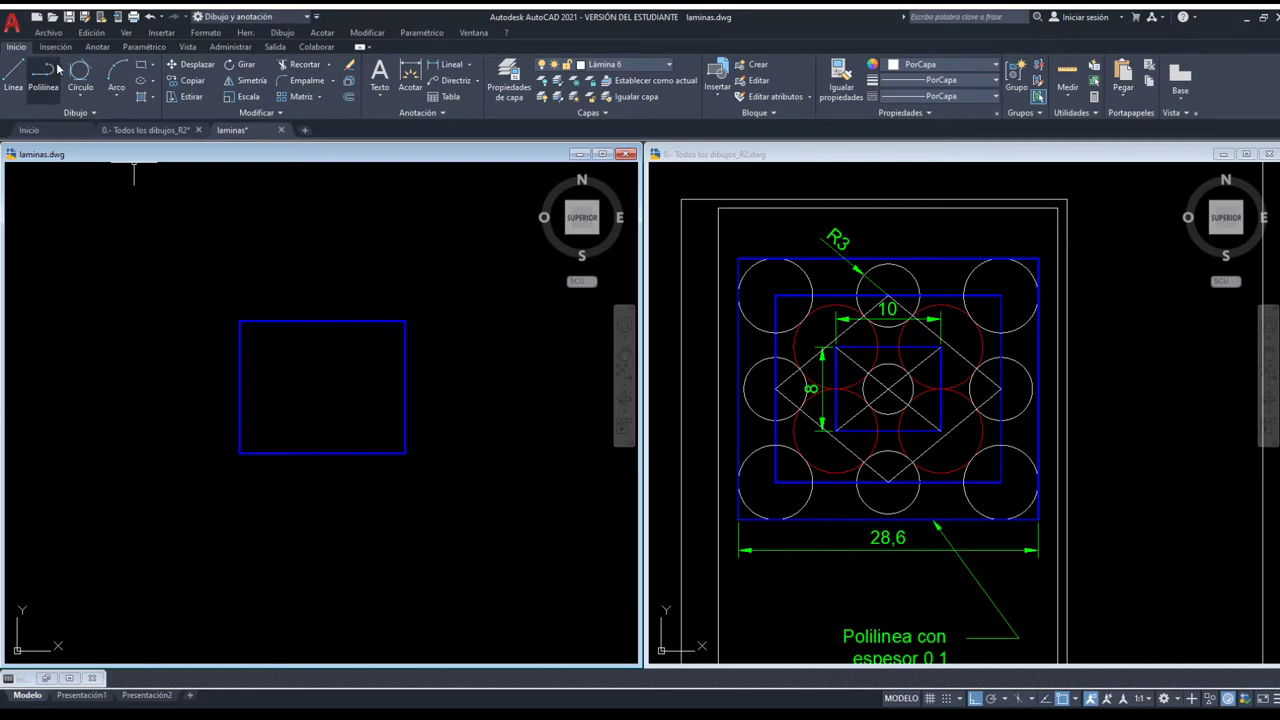
pyautogui.click(240, 321)
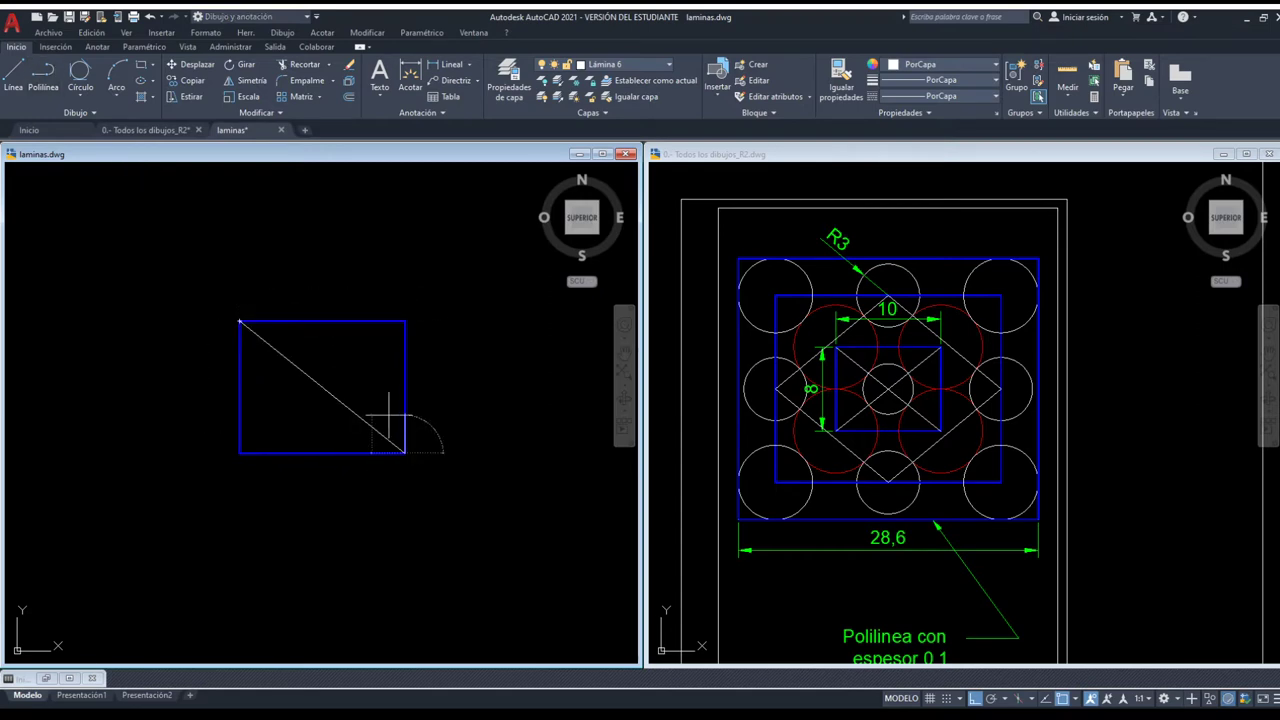
pyautogui.click(389, 415)
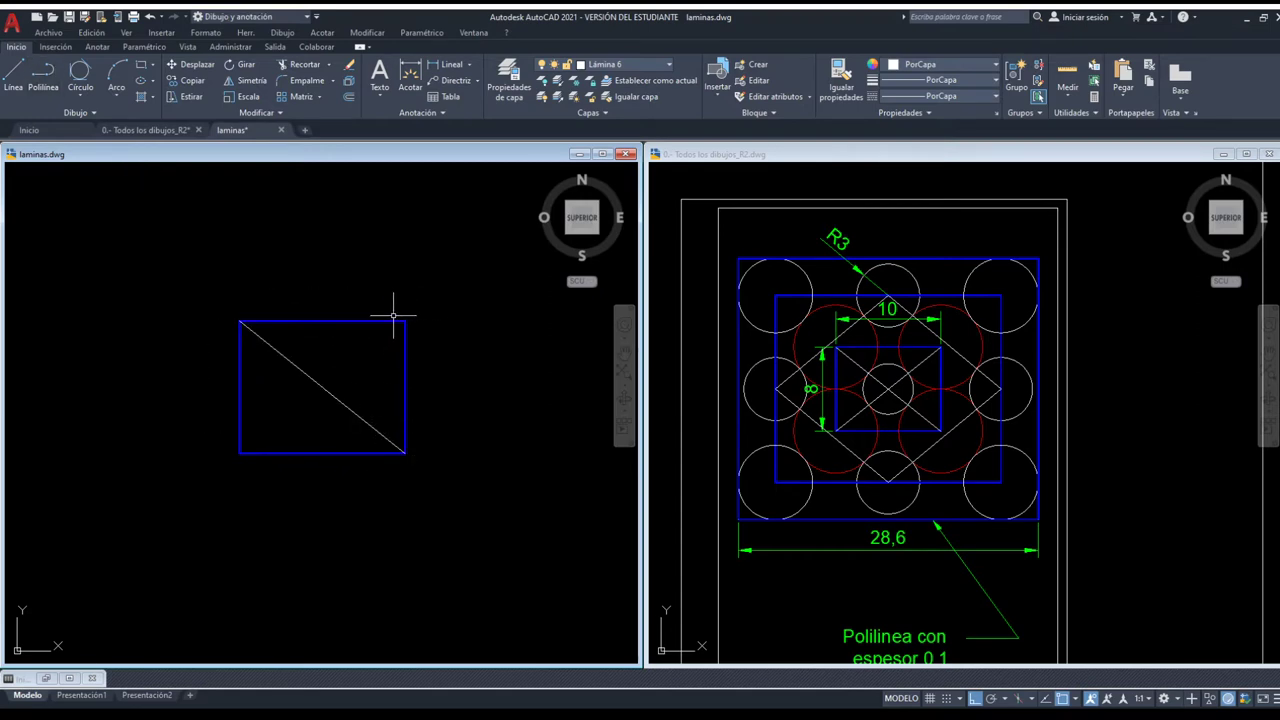
pyautogui.click(240, 453)
pyautogui.click(405, 321)
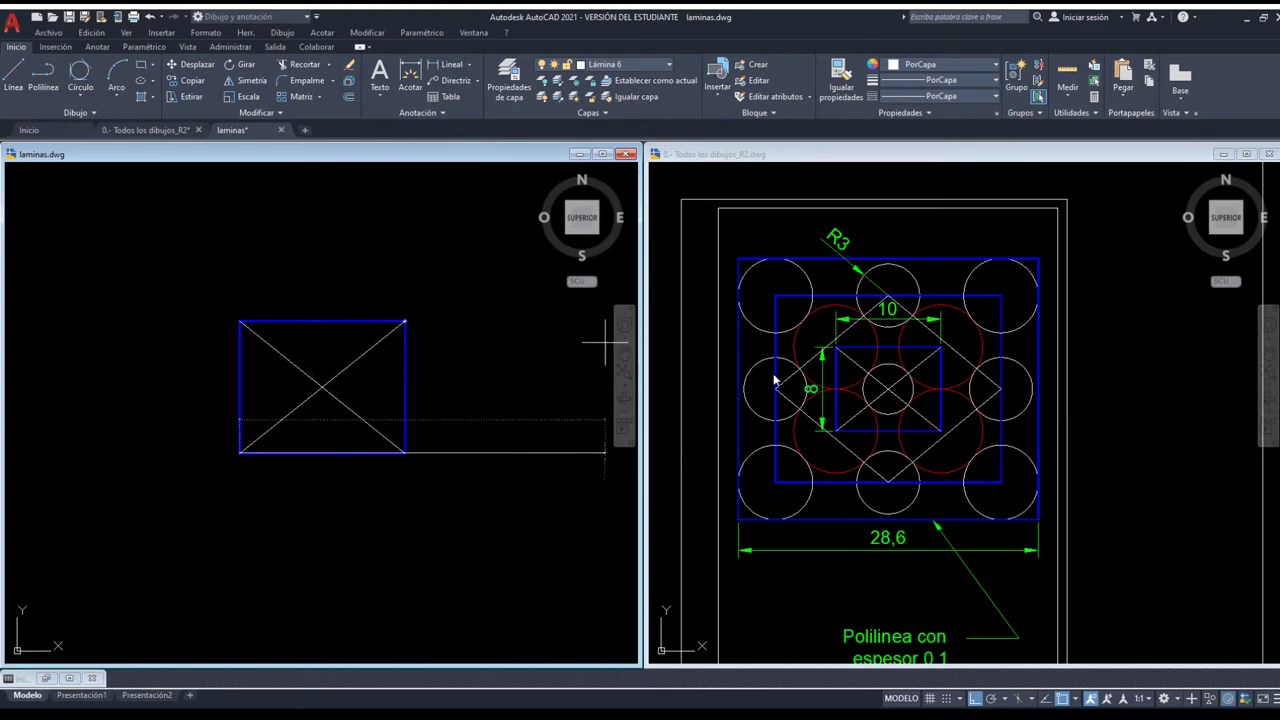
pyautogui.press('Return')
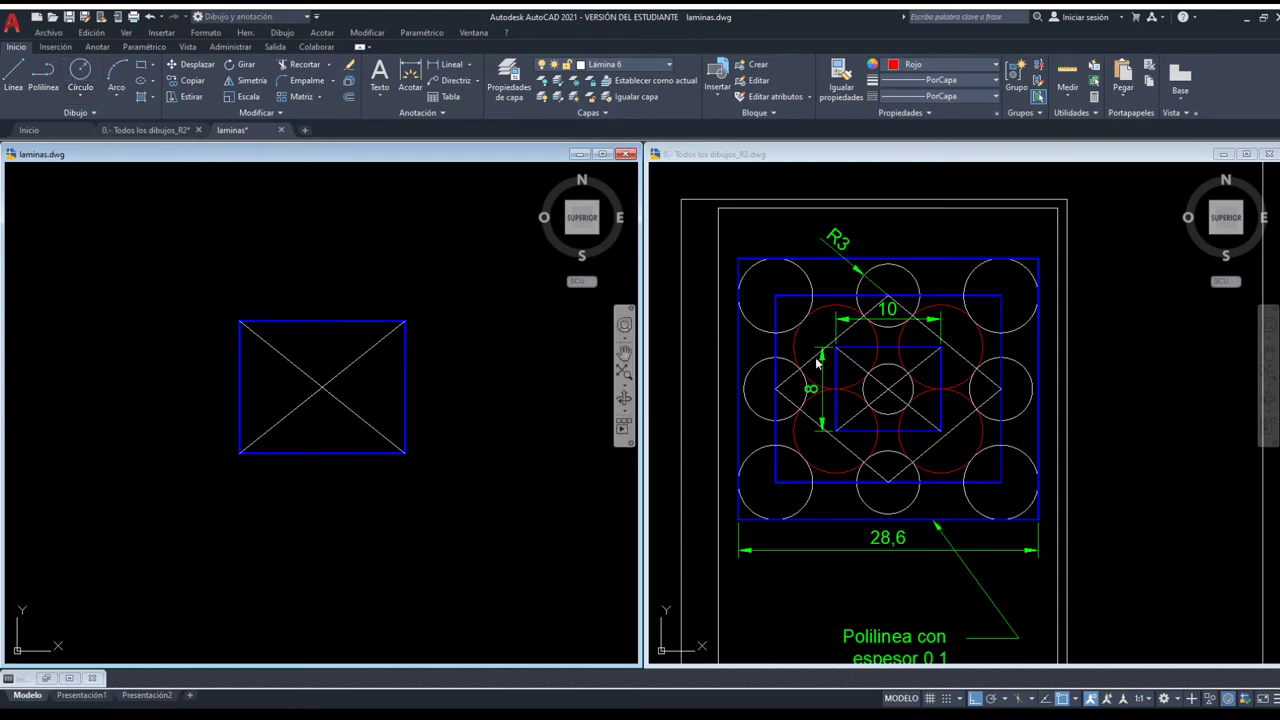
# Draw two equal red circles centred on the rectangle's top corners.
pyautogui.click(240, 321)
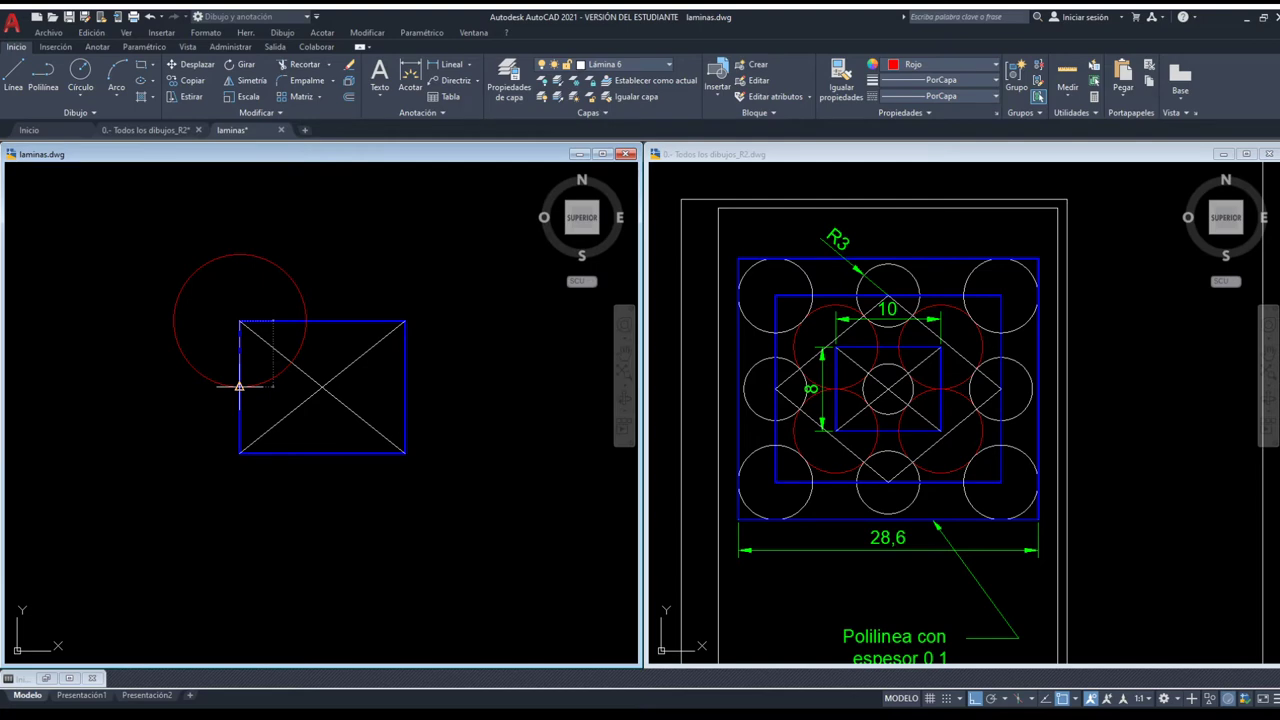
pyautogui.click(239, 386)
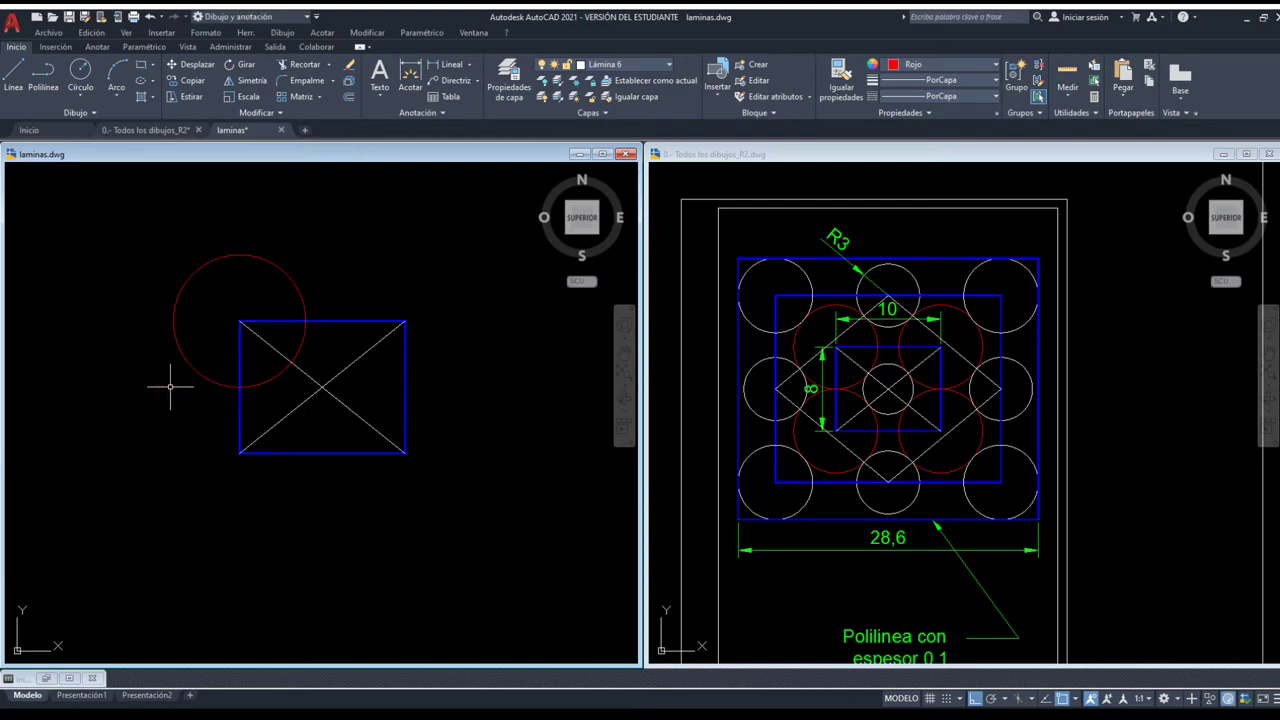
pyautogui.click(405, 320)
pyautogui.press('Return')
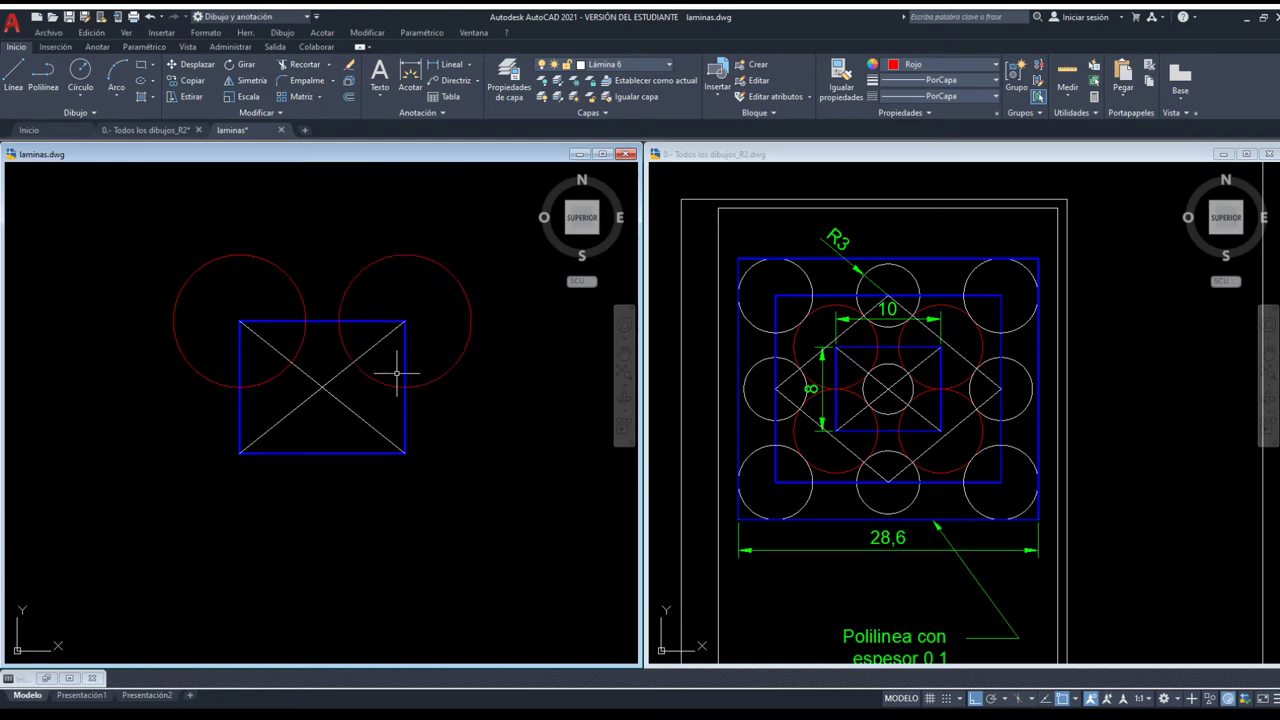
# Mirror both top red circles about the rectangle's horizontal midline onto the bottom corners.
pyautogui.moveTo(388, 296); pyautogui.dragTo(251, 278)
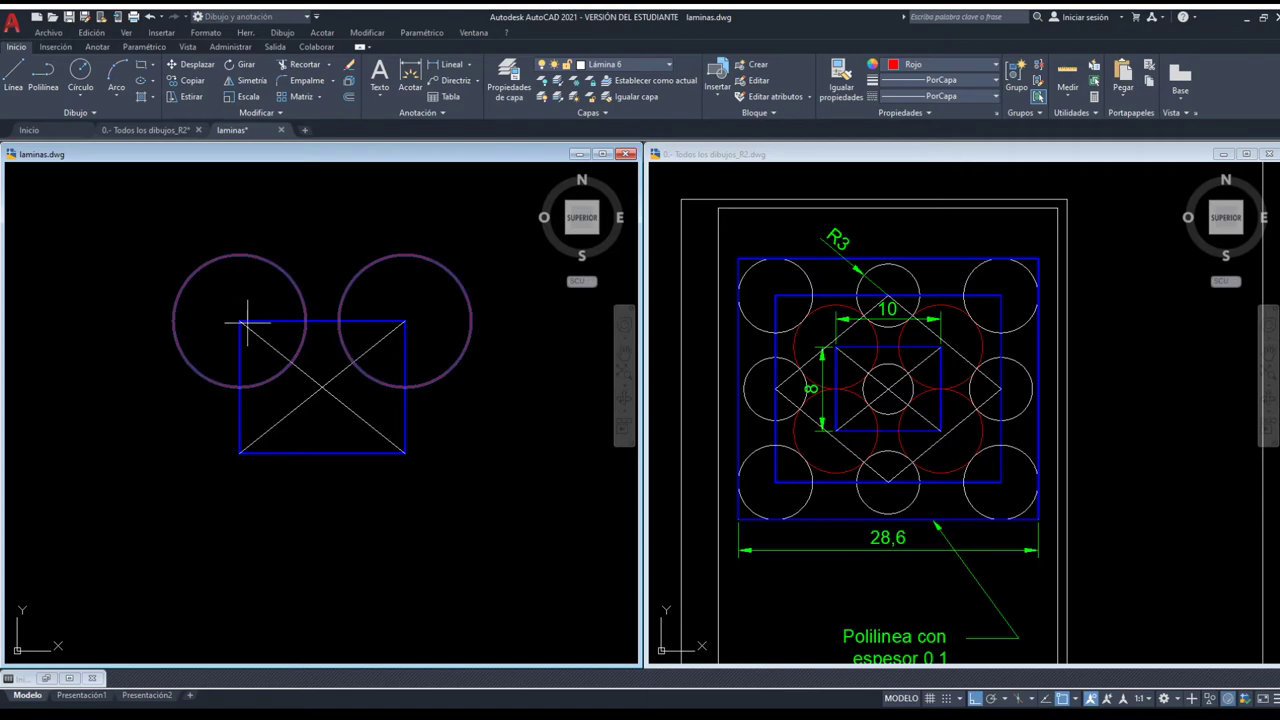
pyautogui.click(239, 386)
pyautogui.click(520, 406)
pyautogui.press('Return')
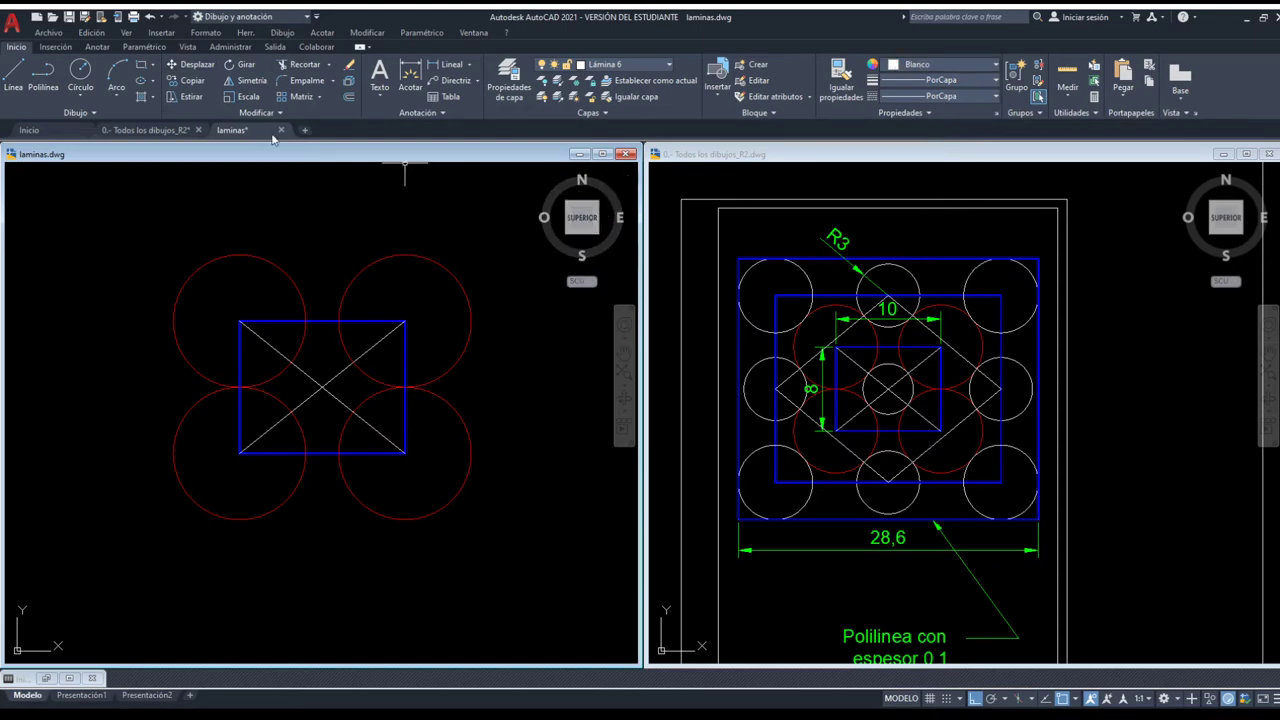
# Draw a white circle centred where the two diagonals cross.
pyautogui.click(73, 92)
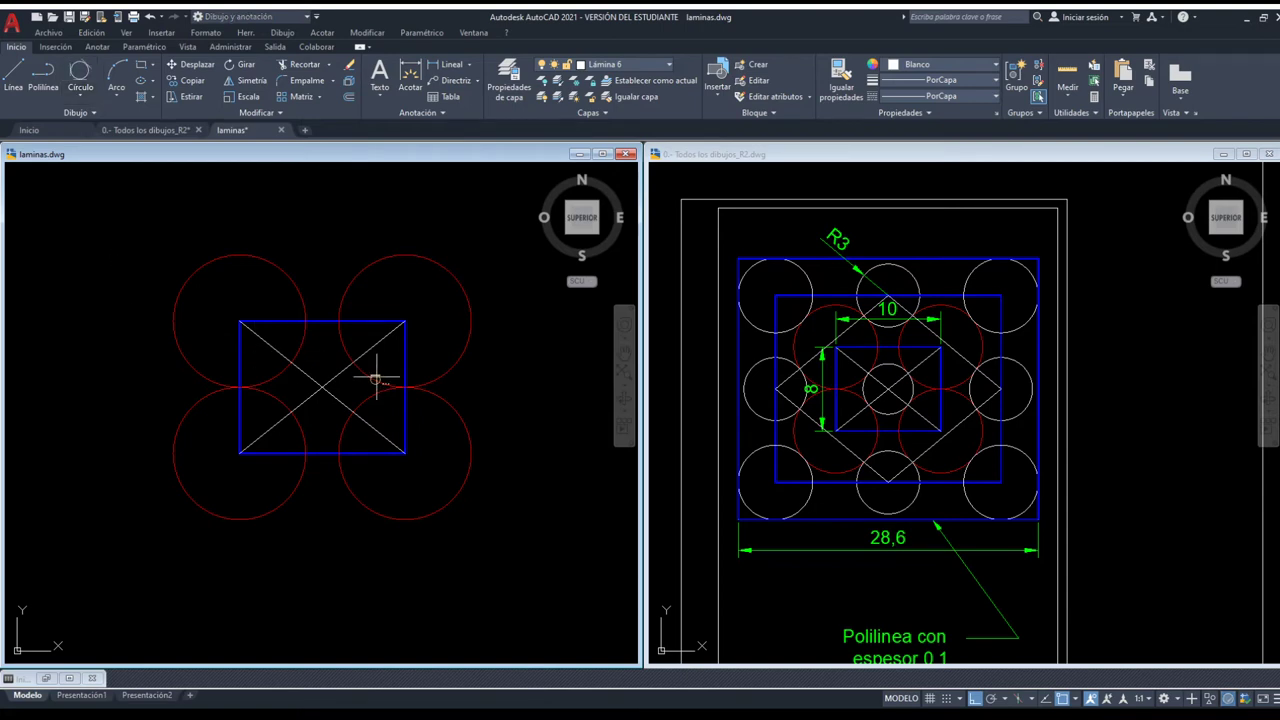
pyautogui.click(322, 387)
pyautogui.click(297, 418)
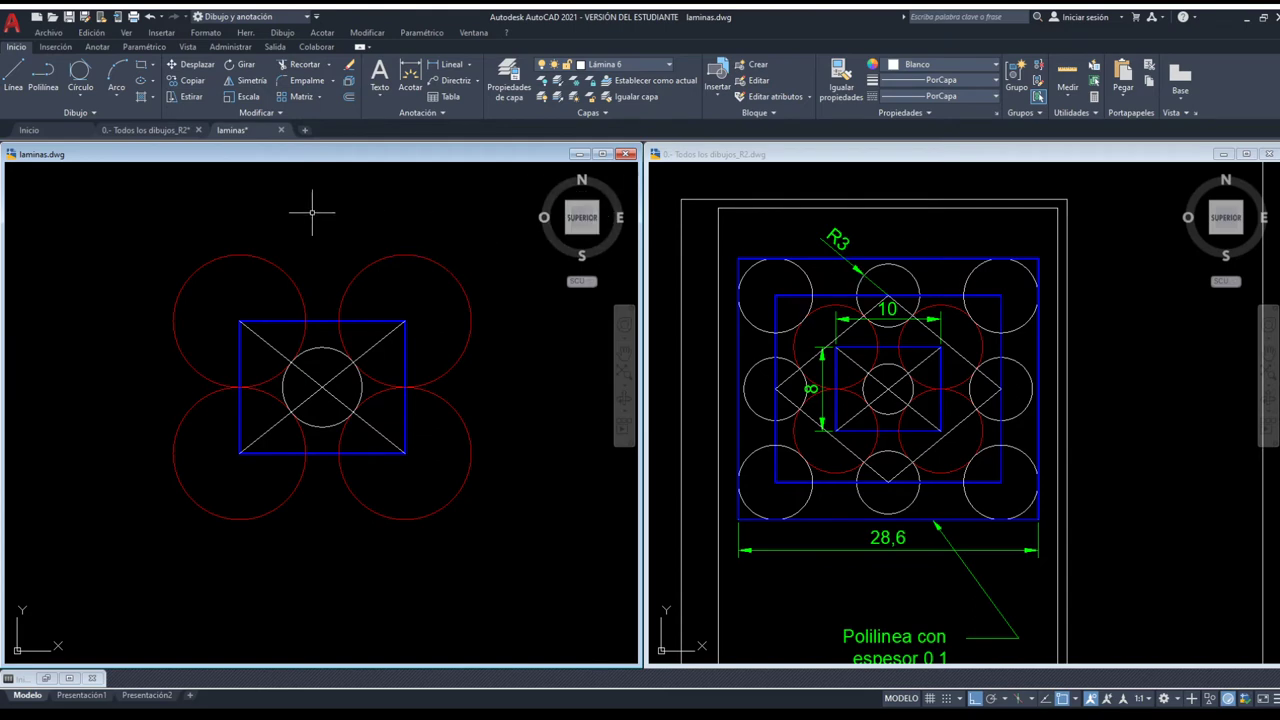
pyautogui.moveTo(264, 228); pyautogui.dragTo(314, 264, button='middle')
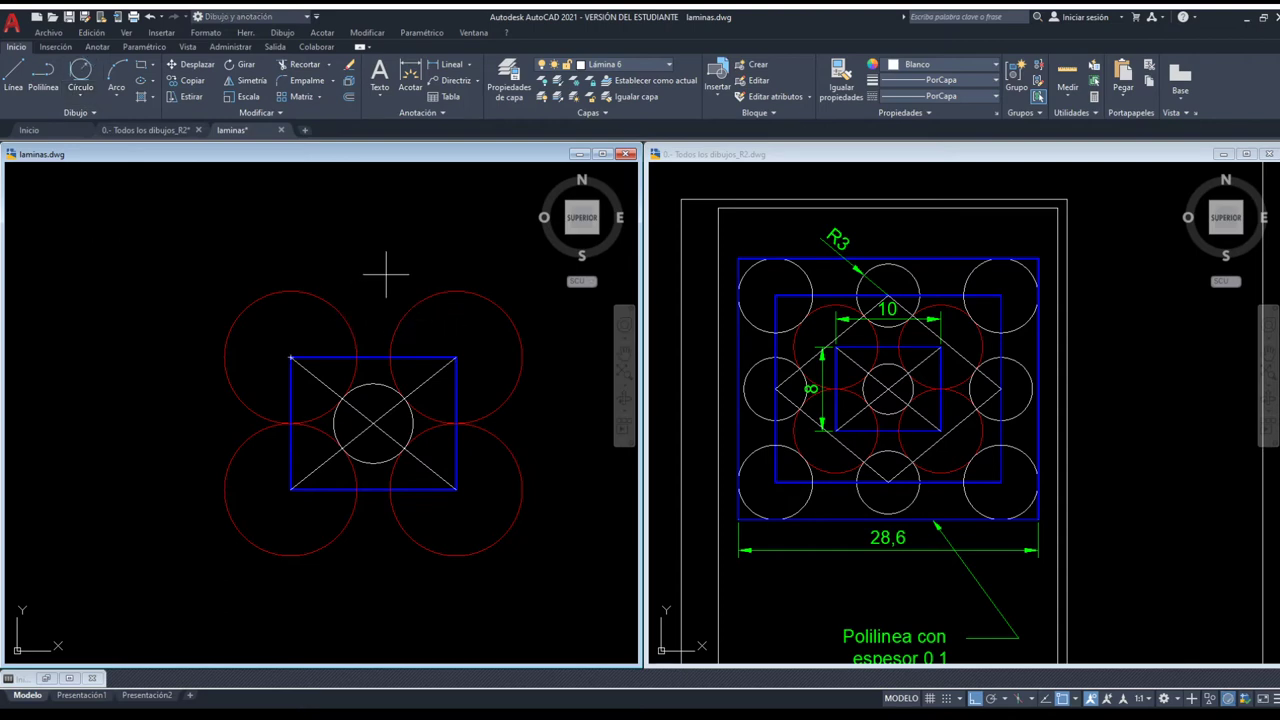
# Add equal white circles above and left of the red circles, mirroring the top one below.
pyautogui.click(386, 273)
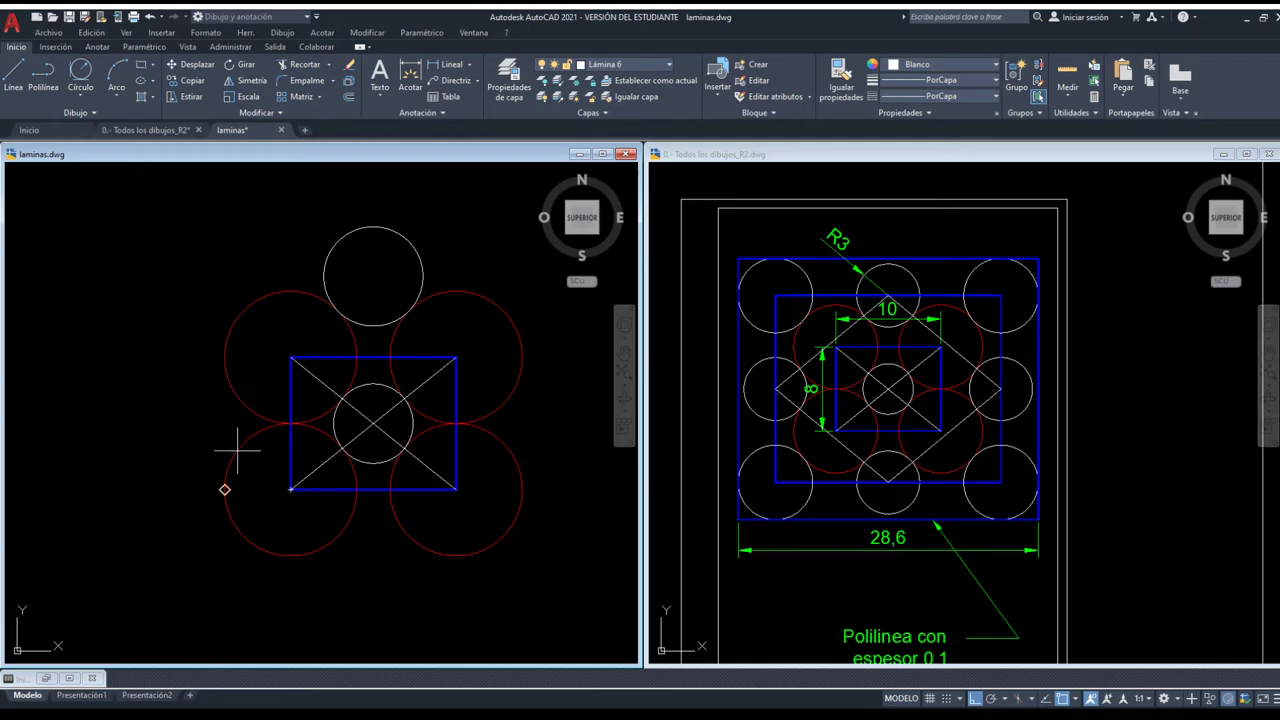
pyautogui.hotkey('ctrl', 'v')
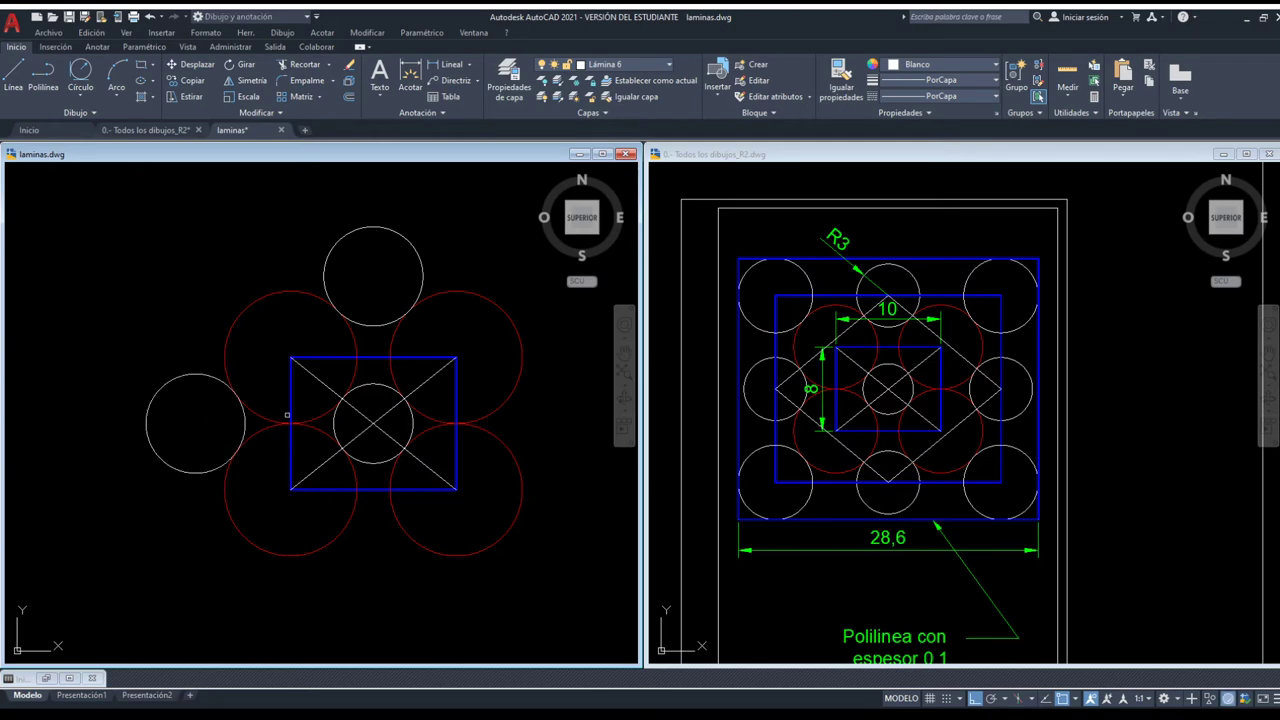
pyautogui.click(347, 257)
pyautogui.click(318, 230)
pyautogui.press('Return')
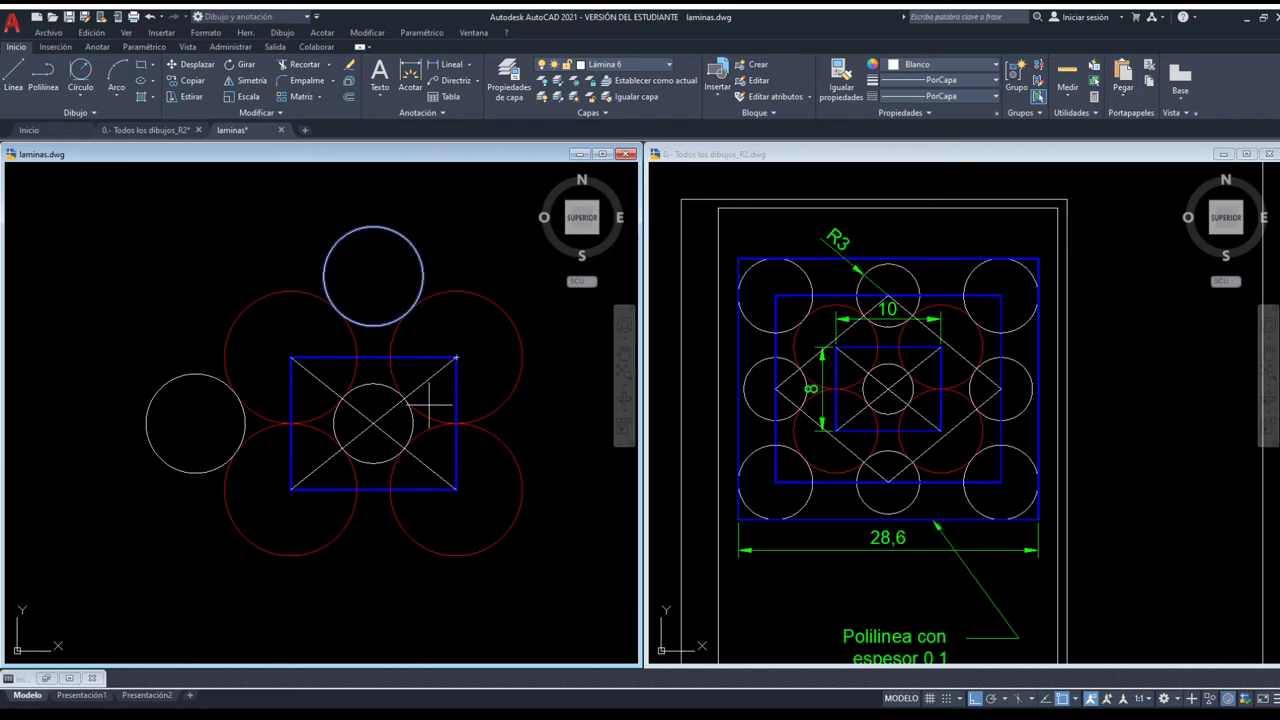
pyautogui.click(457, 422)
pyautogui.click(62, 396)
# Mirror the left white circle to the right side of the pattern.
pyautogui.press('Return')
pyautogui.press('Return')
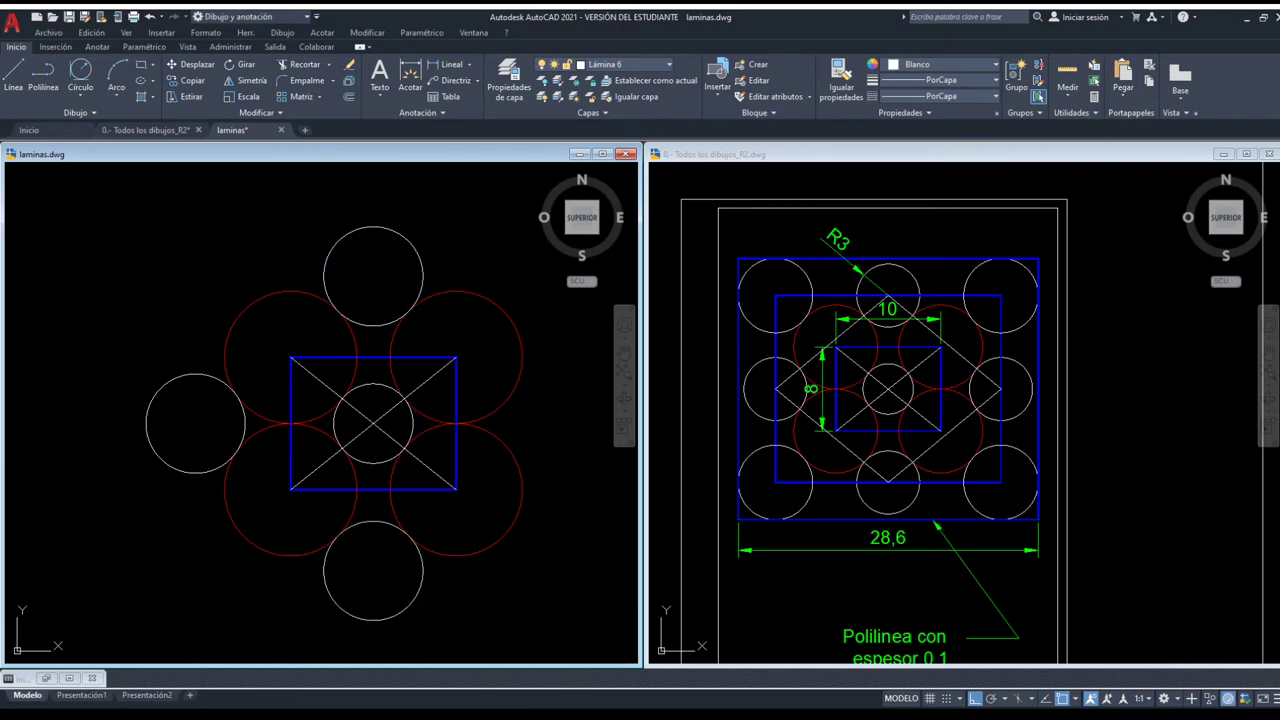
pyautogui.click(155, 462)
pyautogui.click(373, 357)
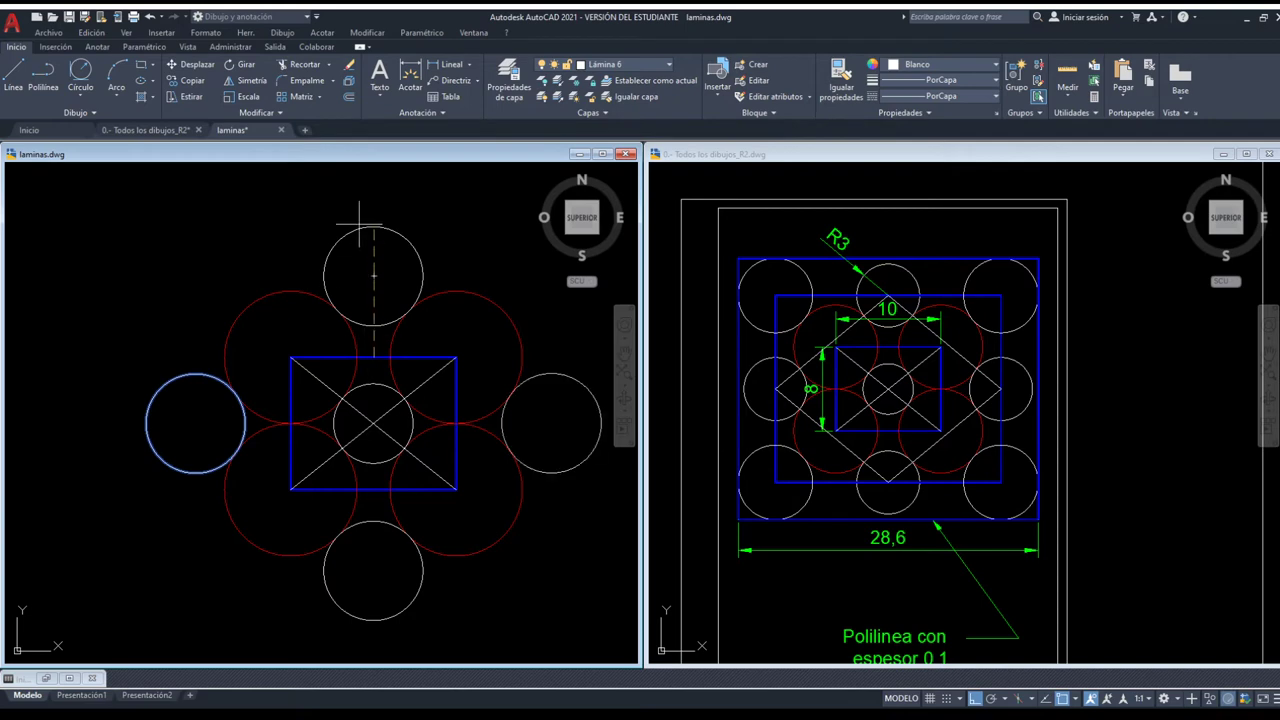
pyautogui.click(305, 292)
pyautogui.press('Return')
pyautogui.scroll(-2, 177, 391)
pyautogui.scroll(-1, 240, 402)
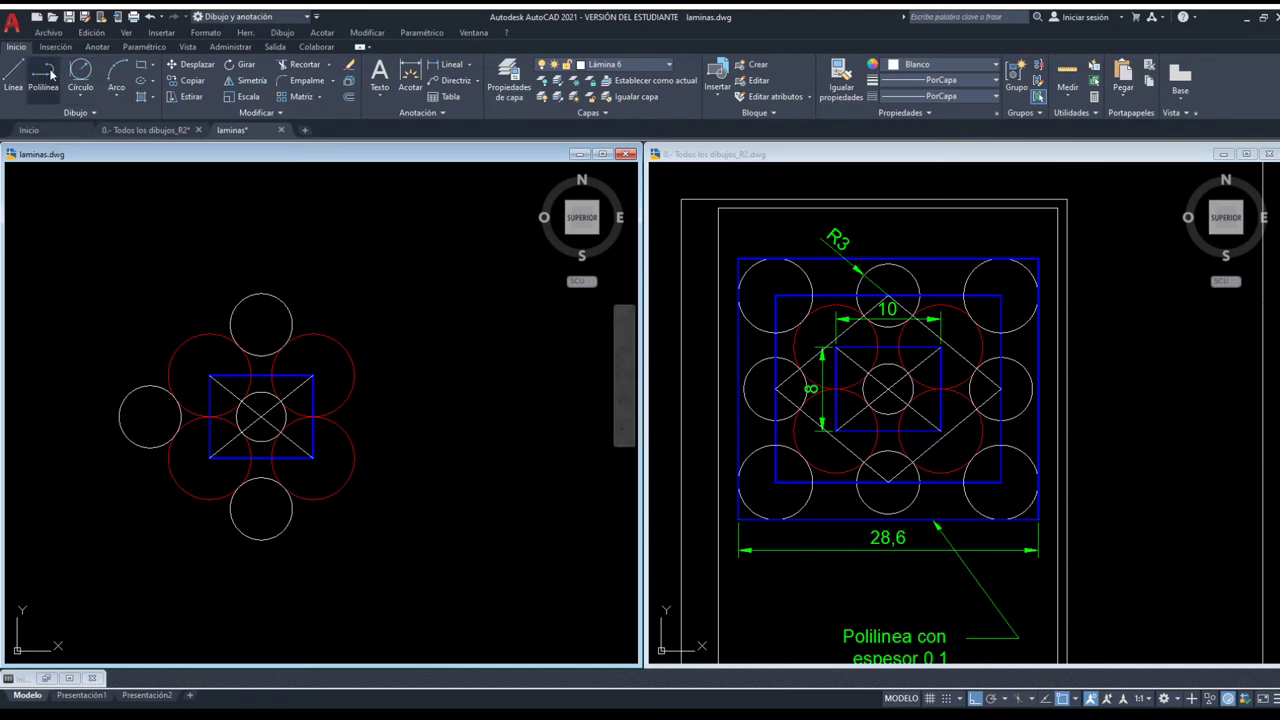
# Draw a two-edge polyline from the top circle's centre through the left circle's to the bottom's.
pyautogui.click(261, 324)
pyautogui.click(210, 375)
pyautogui.click(150, 416)
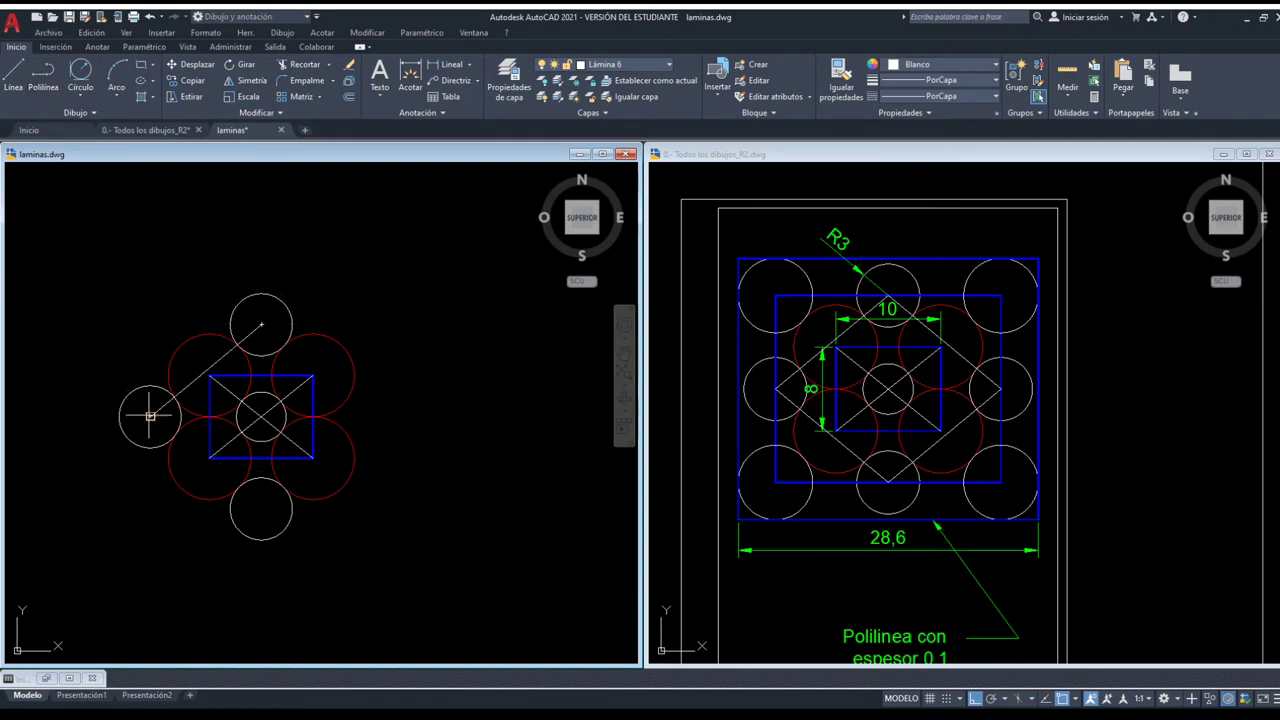
pyautogui.click(261, 508)
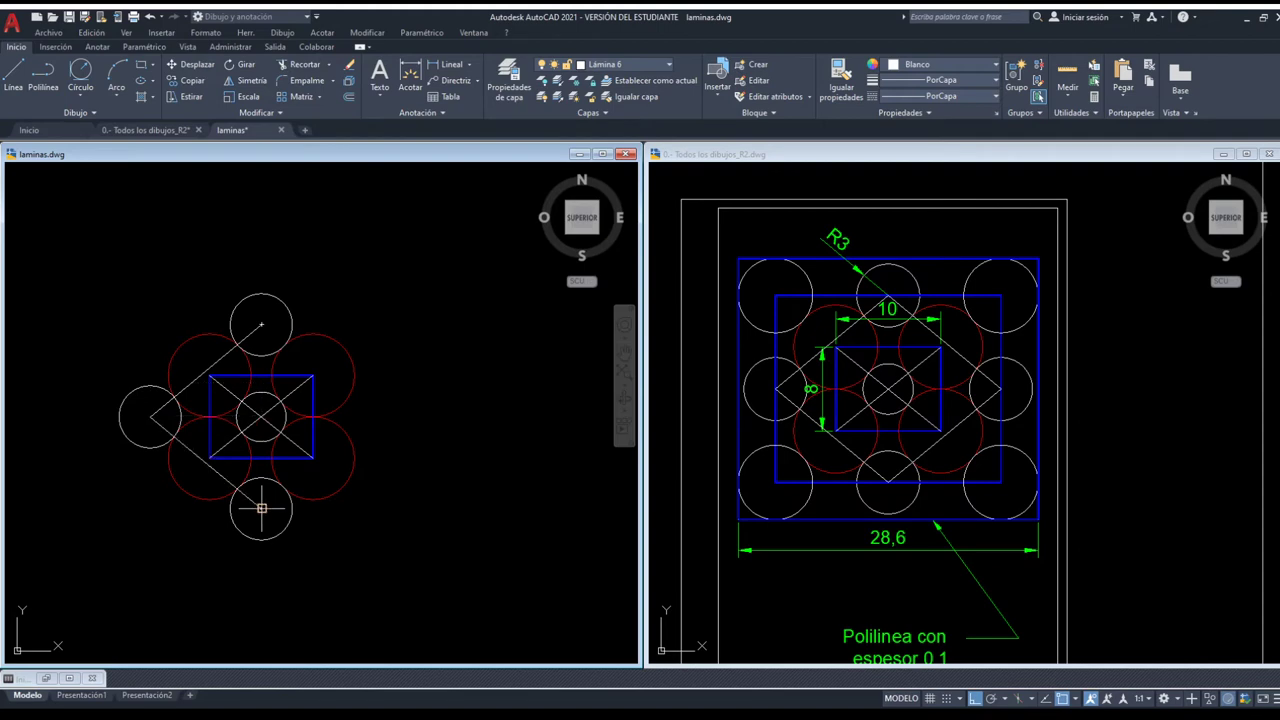
pyautogui.press('Return')
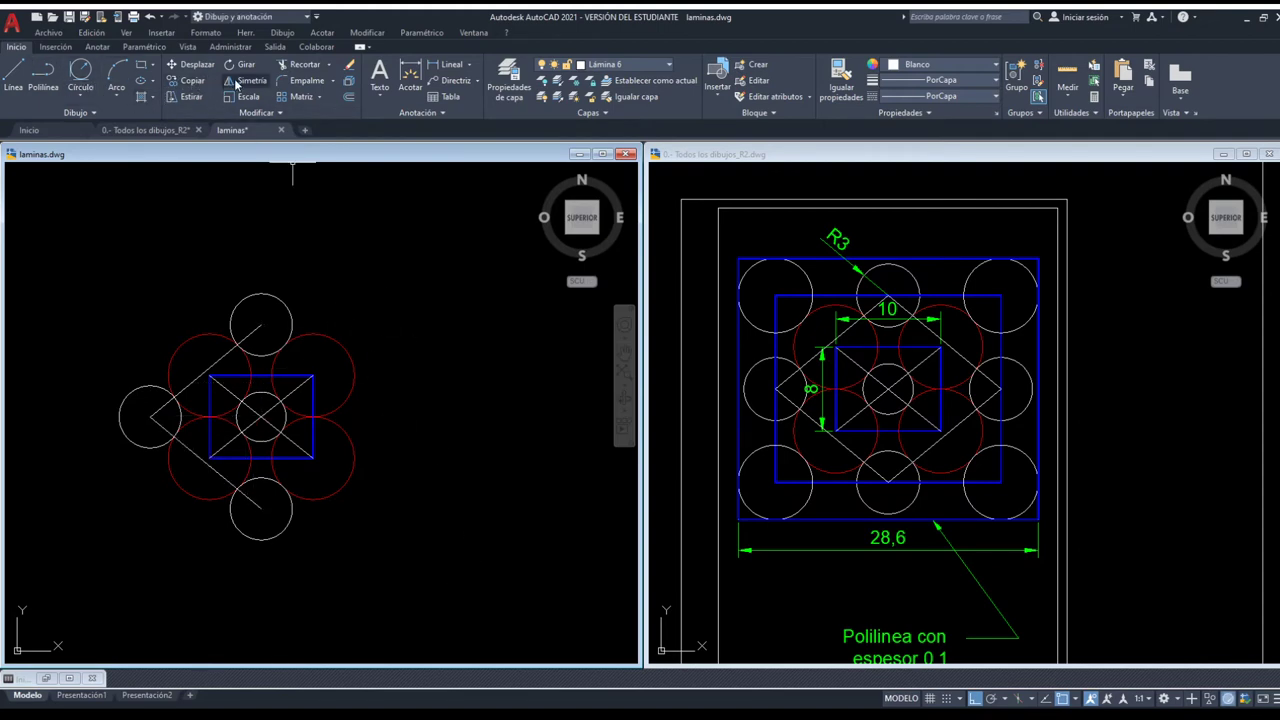
# Mirror the left circle and diamond edges about the vertical axis to the right.
pyautogui.click(166, 434)
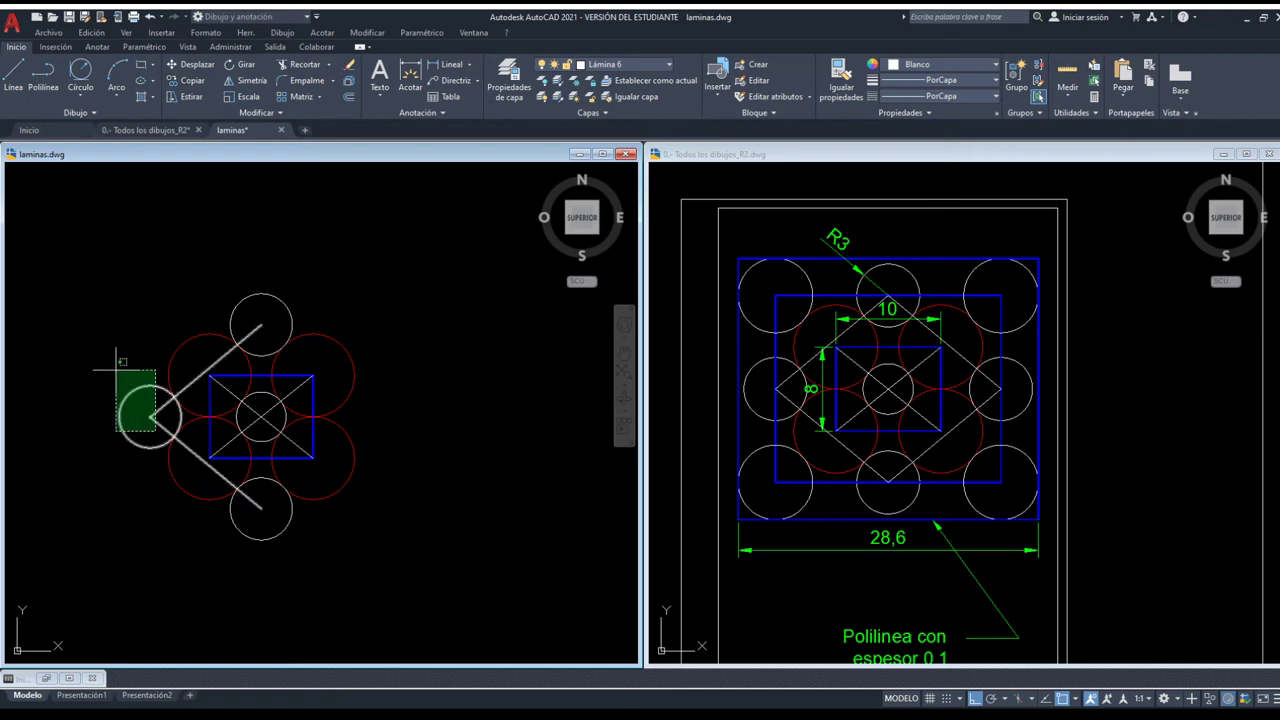
pyautogui.click(114, 357)
pyautogui.click(263, 285)
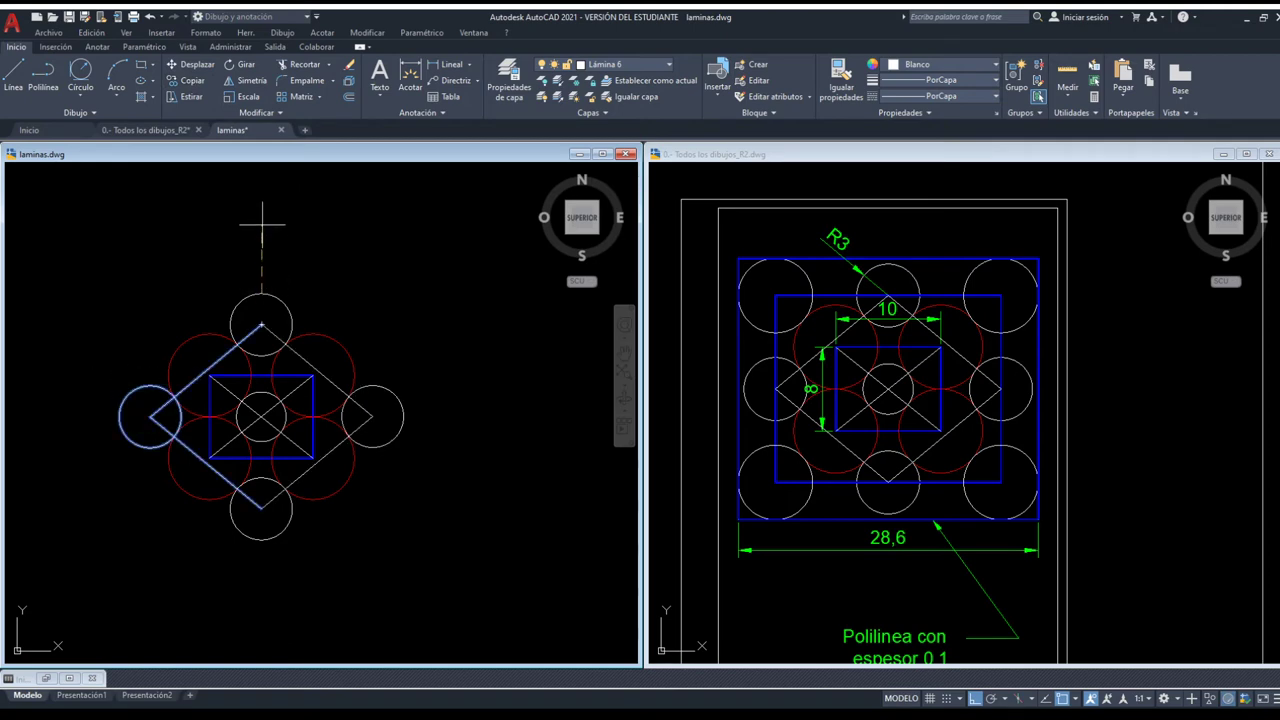
pyautogui.click(263, 225)
pyautogui.press('Return')
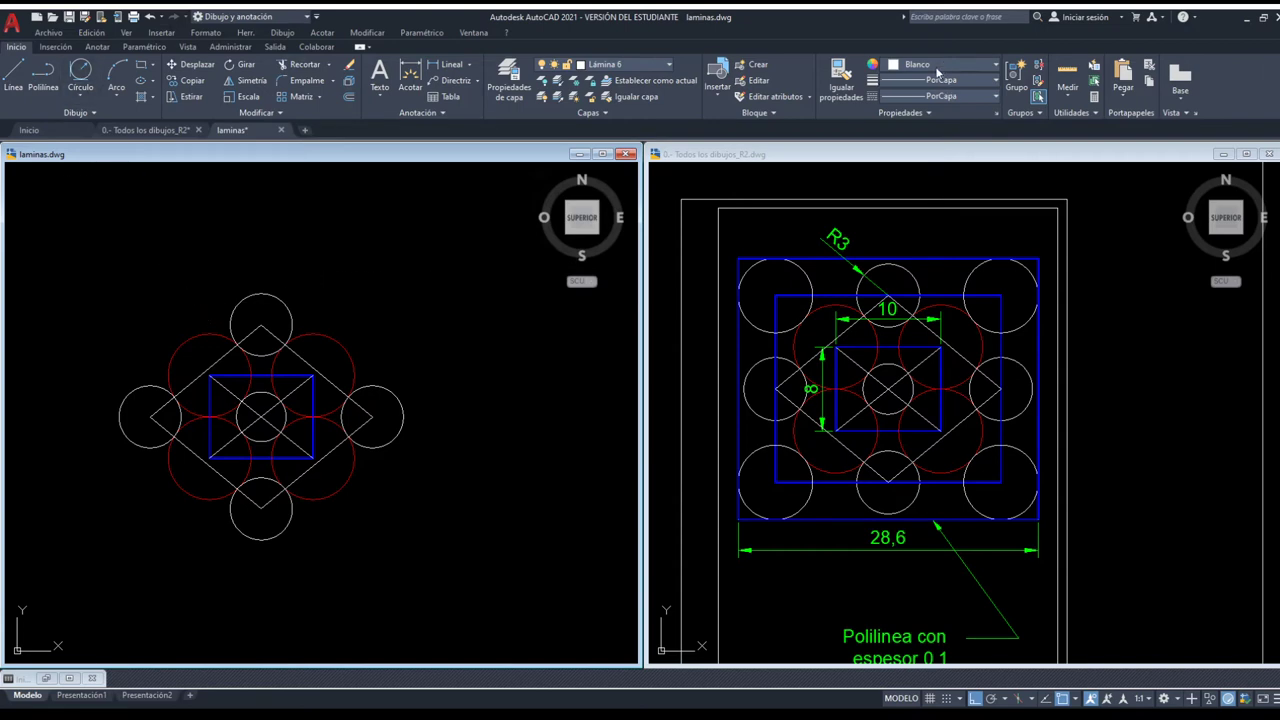
# Draw a blue polyline from the diamond's top vertex to the right circle's centre.
pyautogui.click(44, 72)
pyautogui.click(262, 326)
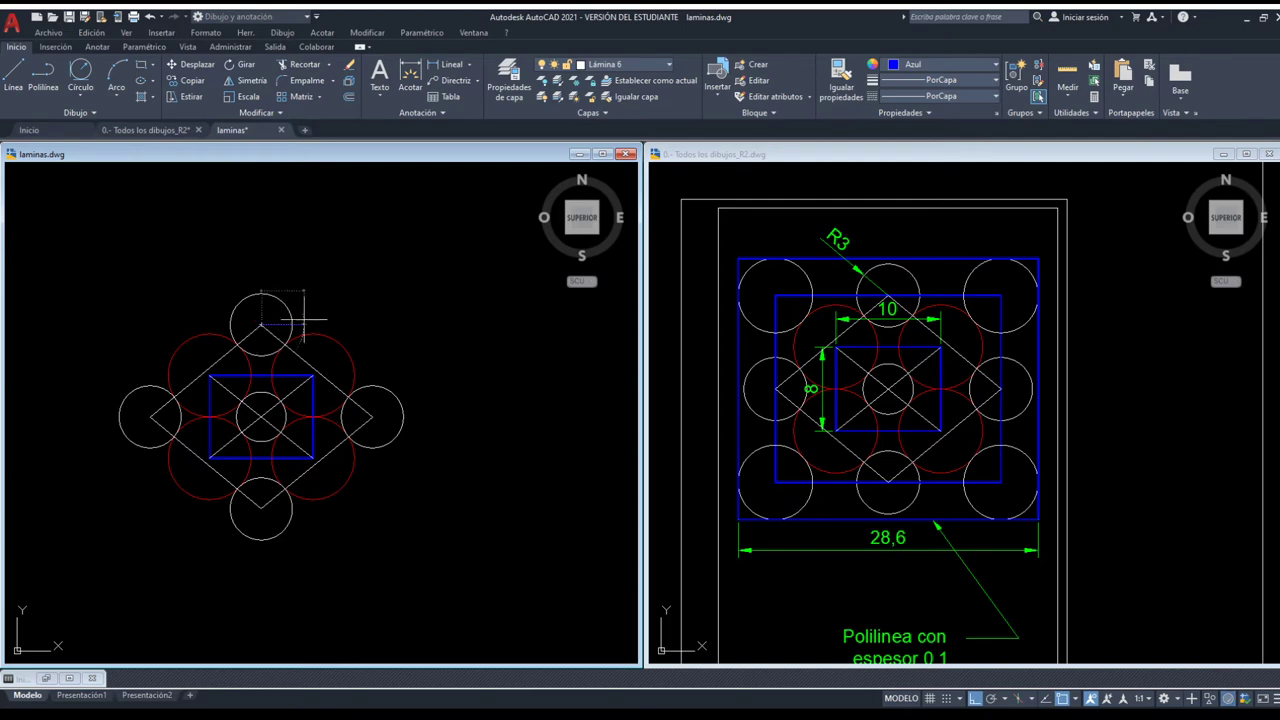
pyautogui.click(372, 416)
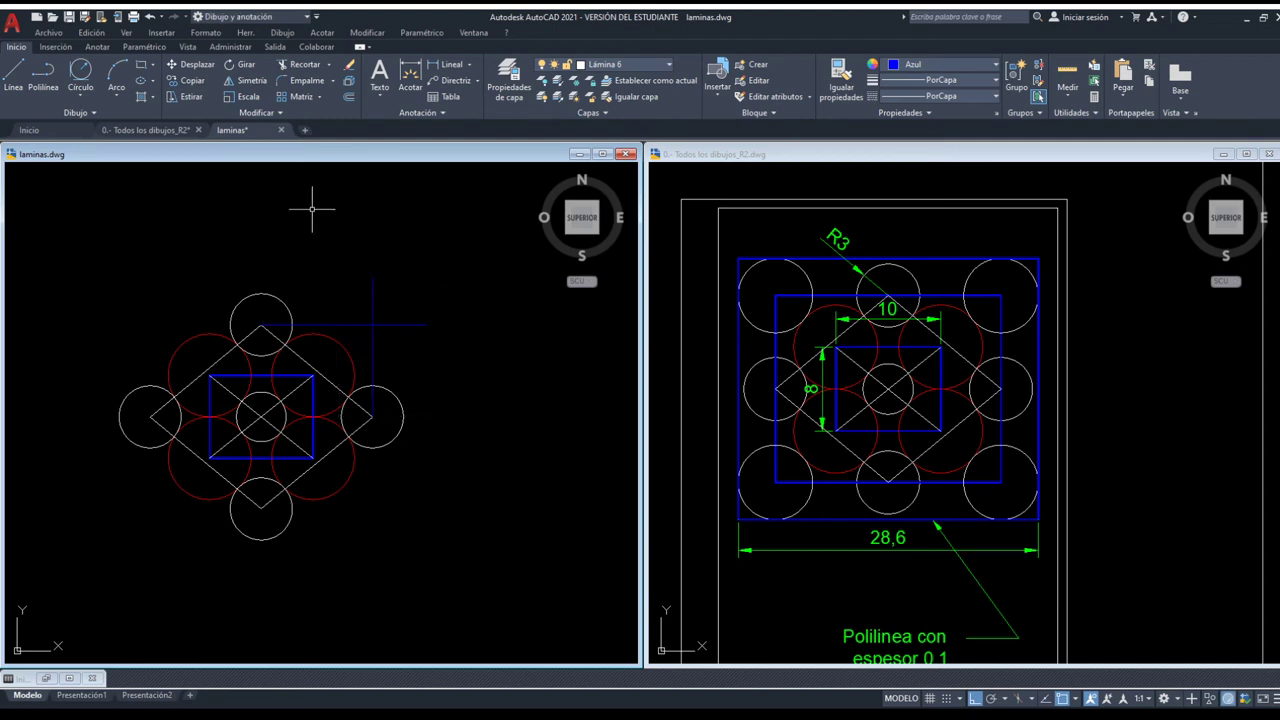
pyautogui.click(399, 346)
pyautogui.press('Escape')
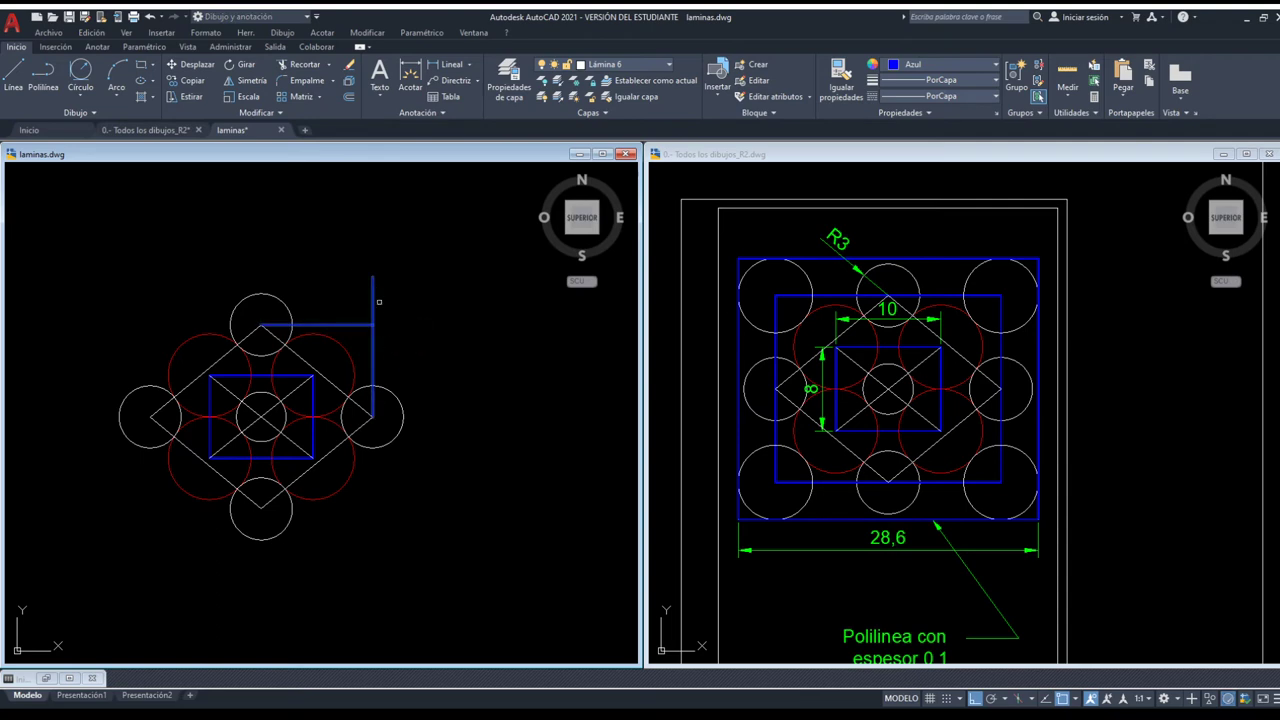
pyautogui.press('Escape')
pyautogui.press('Escape')
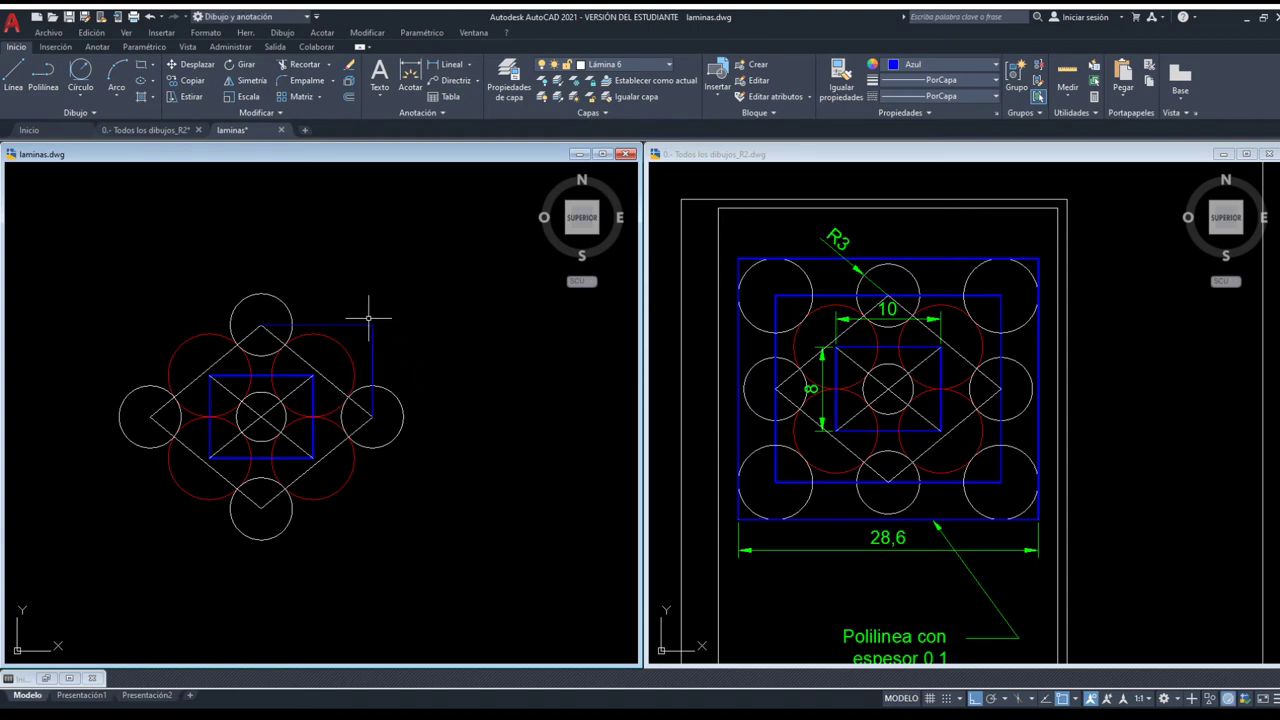
# Match the blue properties onto the outline's top edge.
pyautogui.scroll(3, 368, 318)
pyautogui.scroll(-2, 371, 323)
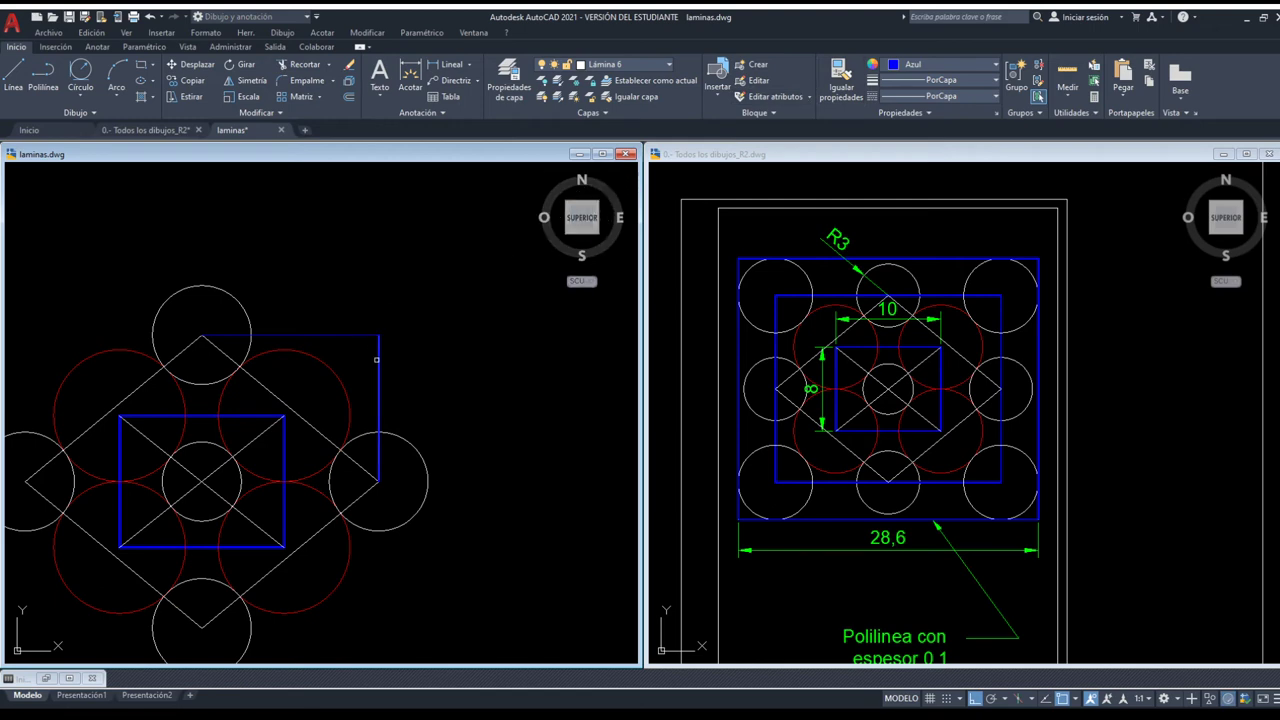
pyautogui.click(345, 334)
pyautogui.press('Escape')
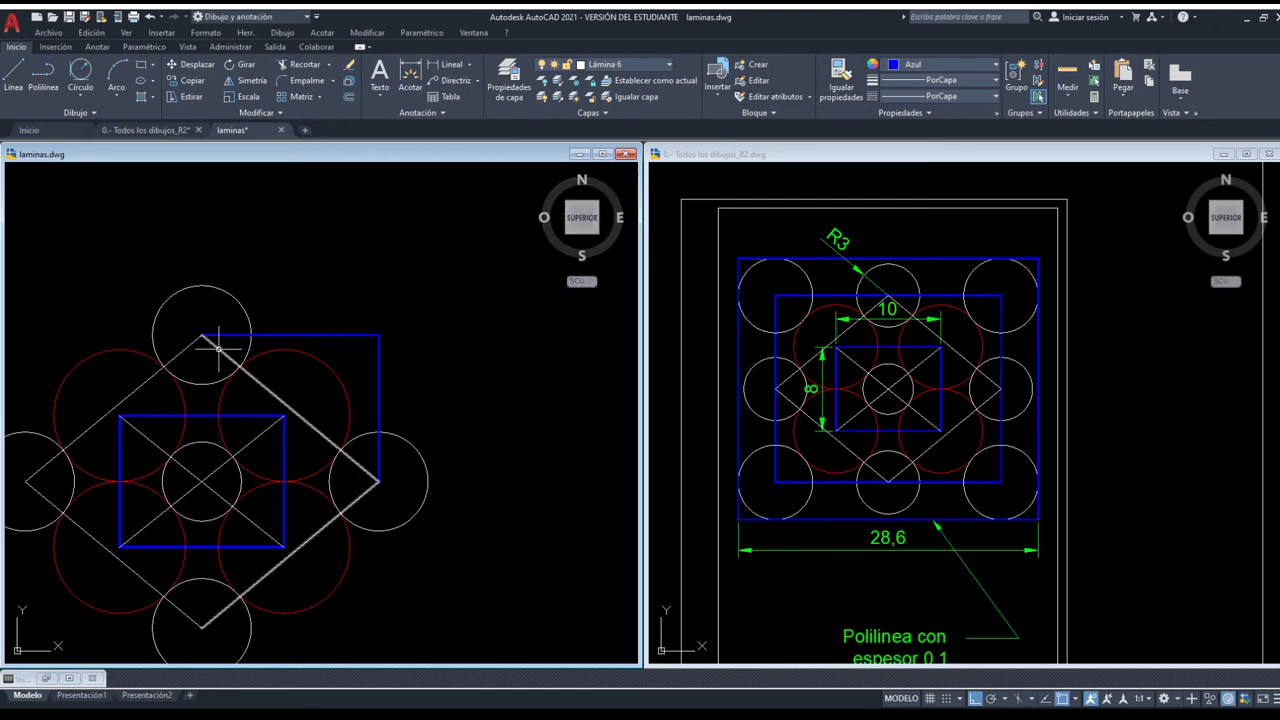
# Mirror the blue outline about the vertical axis to close the rectangle.
pyautogui.scroll(-3, 400, 306)
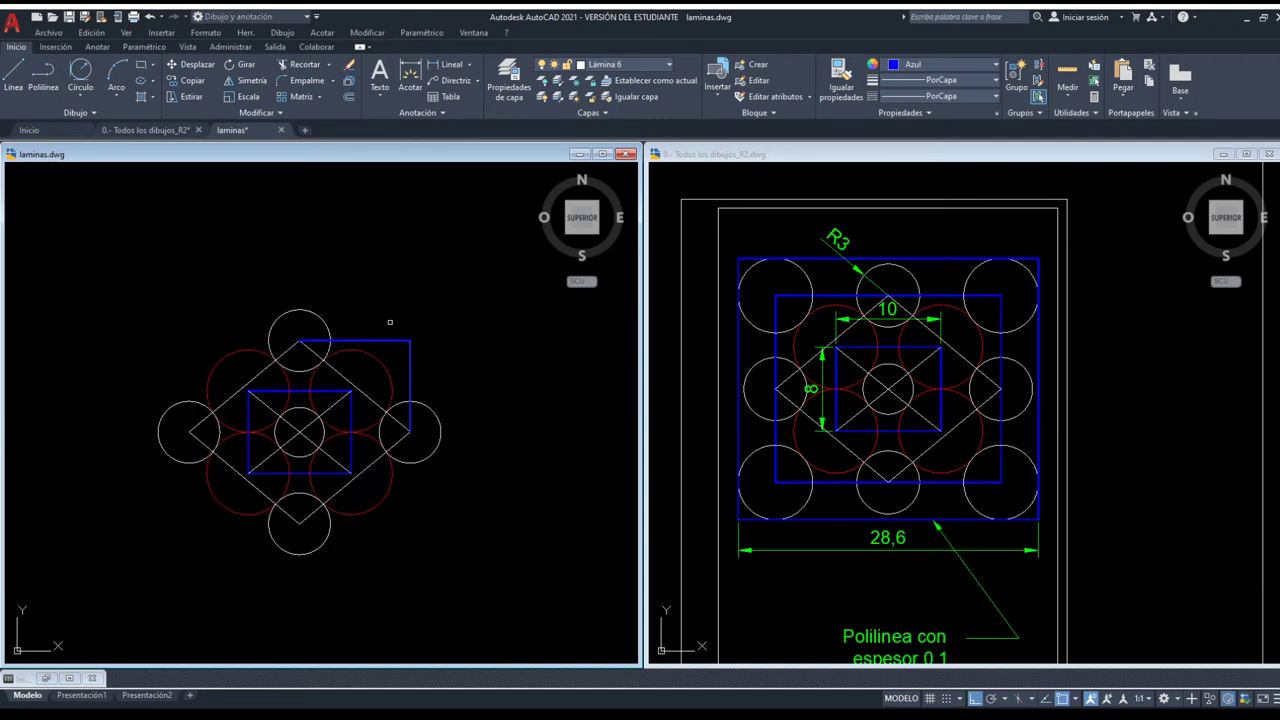
pyautogui.click(299, 341)
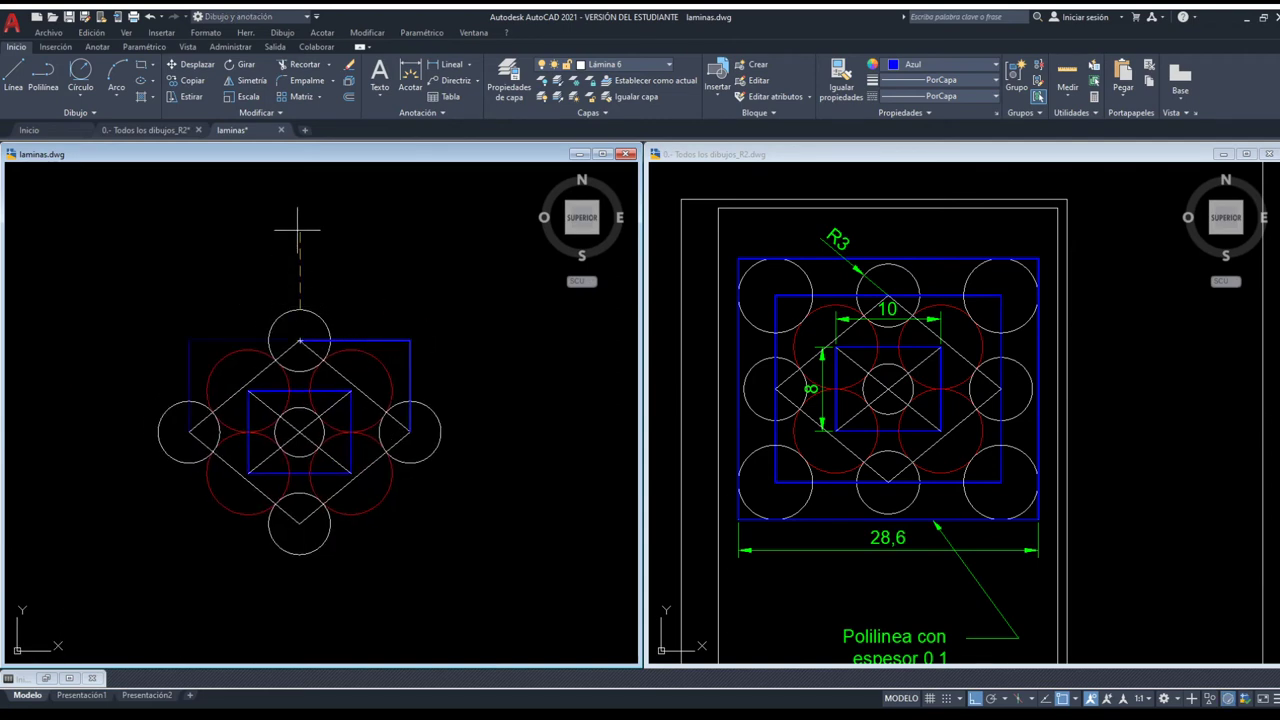
pyautogui.click(299, 310)
pyautogui.press('Return')
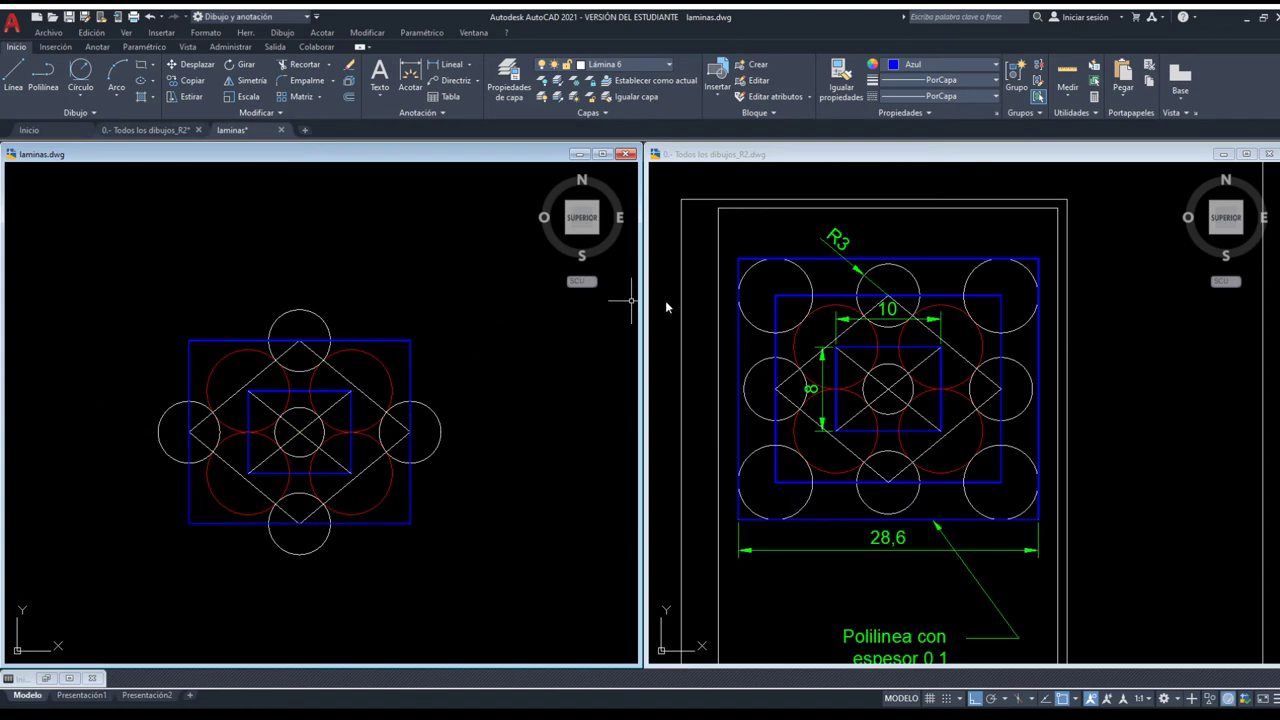
pyautogui.moveTo(289, 340); pyautogui.dragTo(280, 353, button='middle')
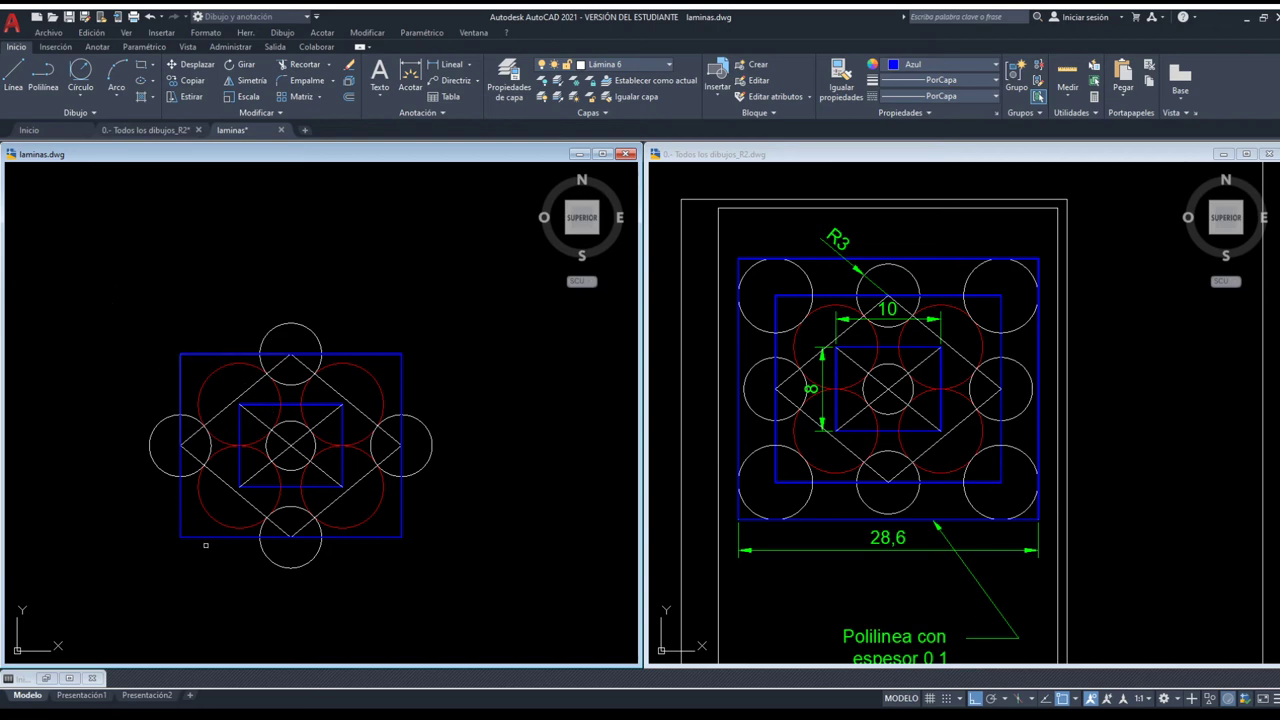
pyautogui.moveTo(206, 534); pyautogui.dragTo(166, 517)
pyautogui.moveTo(418, 560); pyautogui.dragTo(374, 512)
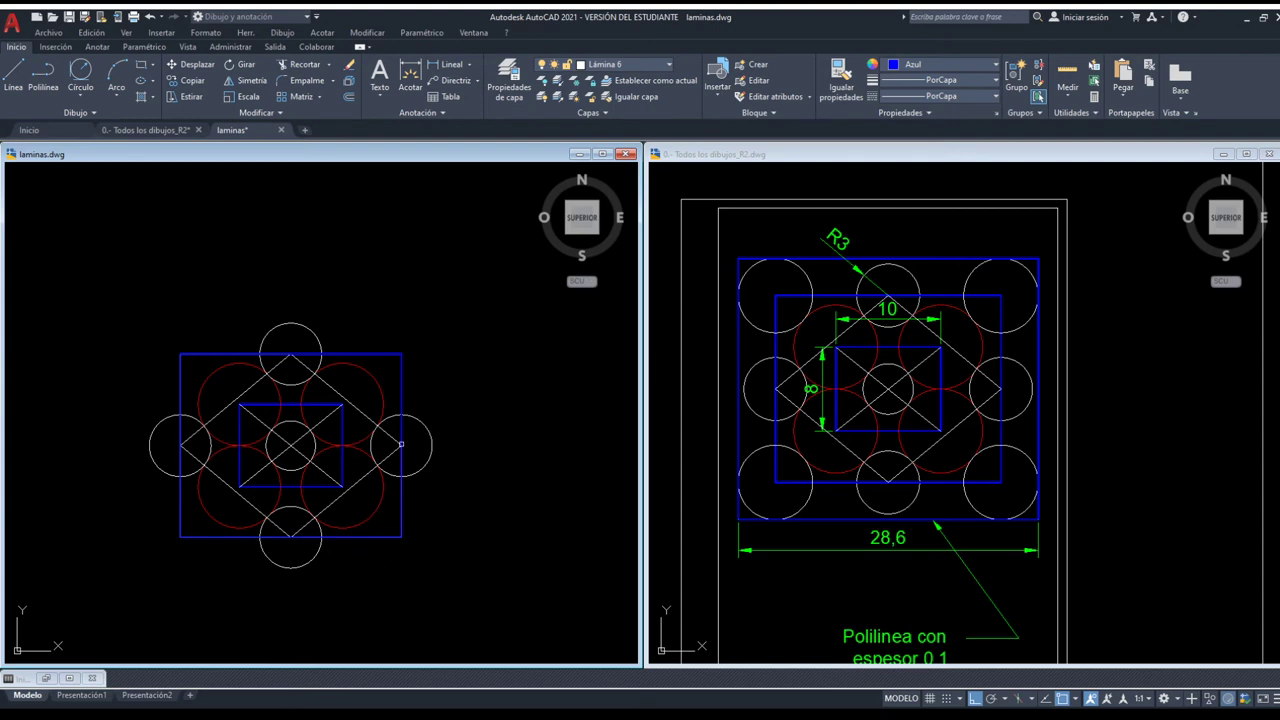
pyautogui.moveTo(410, 364); pyautogui.dragTo(380, 330)
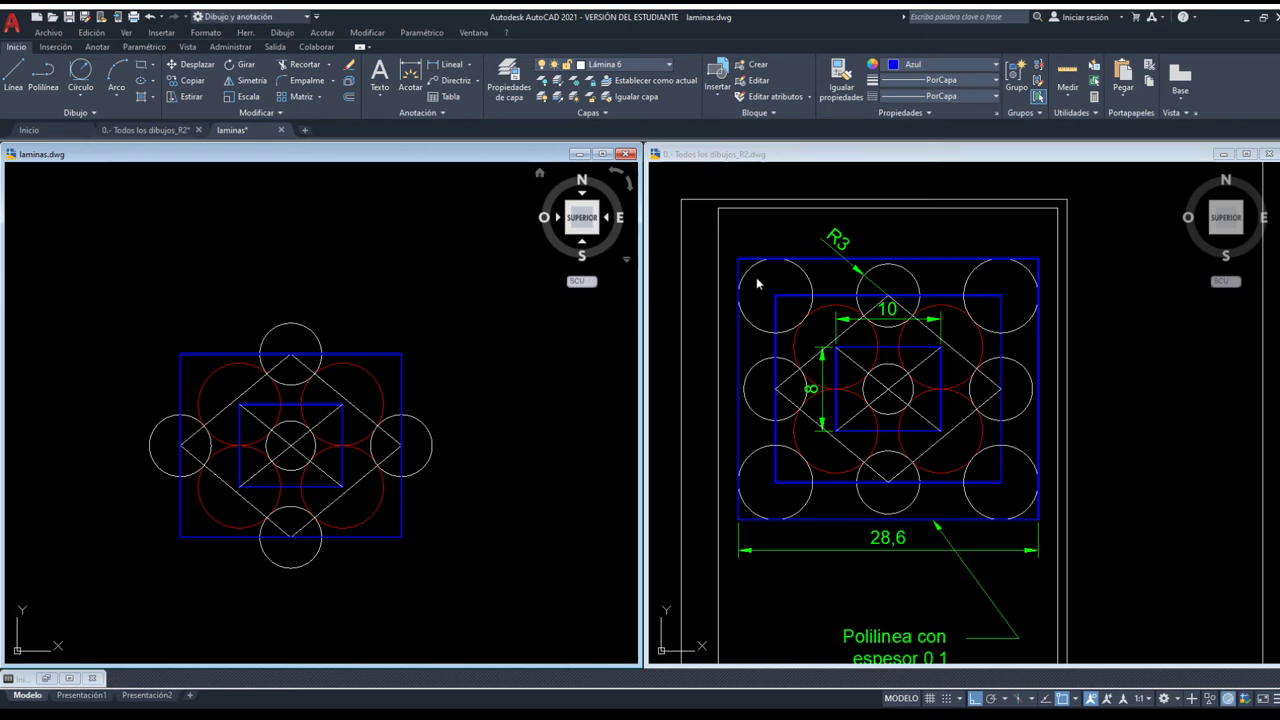
# Place a white circle on the outer blue rectangle's top-left corner.
pyautogui.scroll(2, 186, 357)
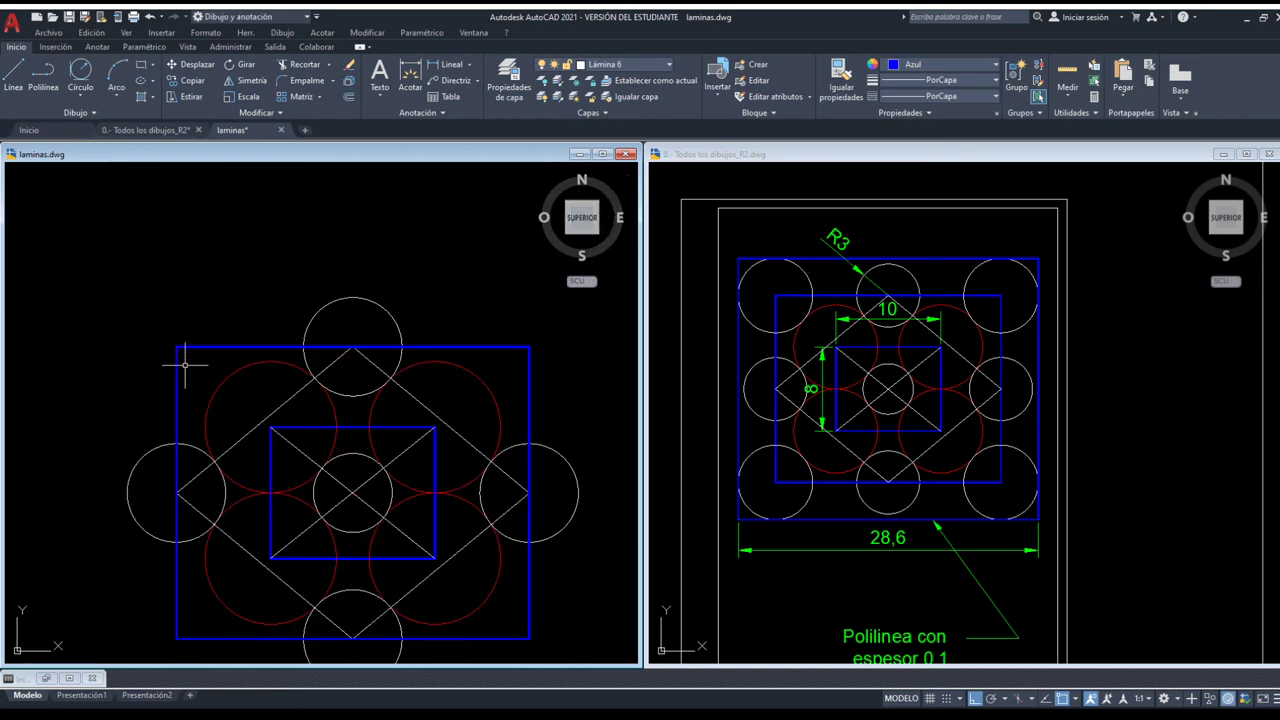
pyautogui.moveTo(195, 369); pyautogui.dragTo(213, 377, button='middle')
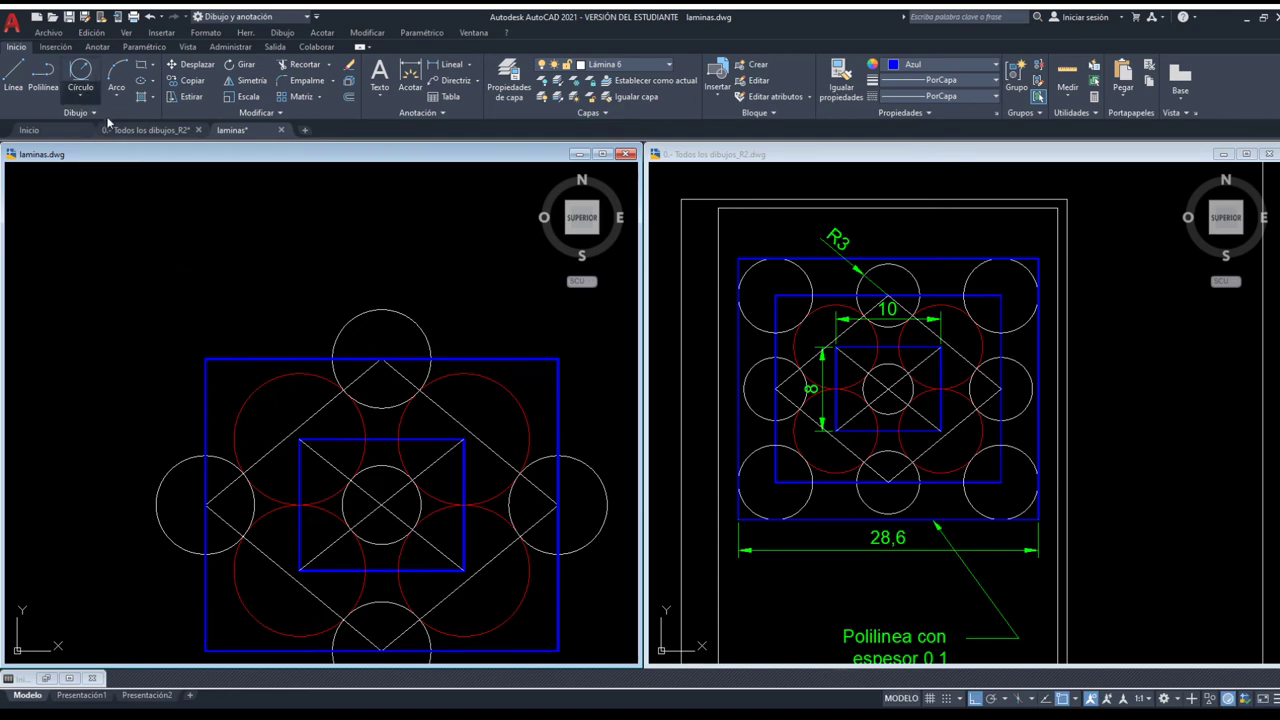
pyautogui.click(205, 358)
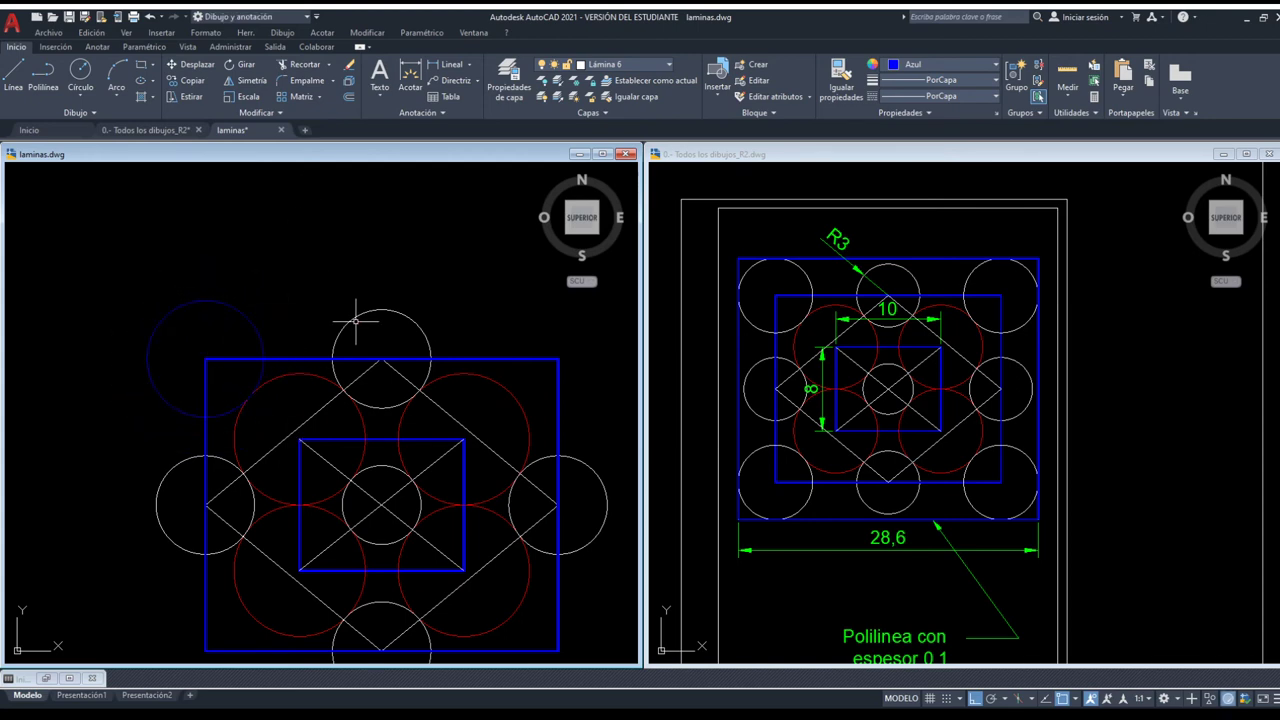
pyautogui.press('Return')
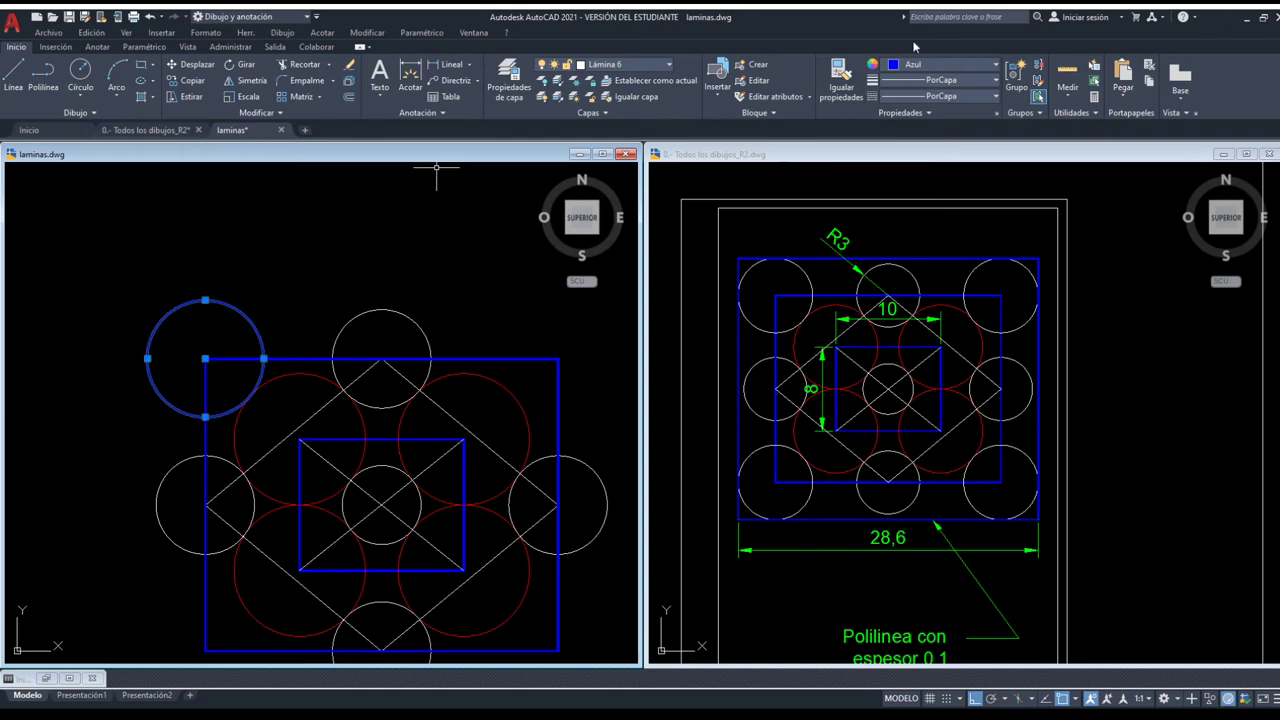
pyautogui.click(933, 63)
pyautogui.click(970, 205)
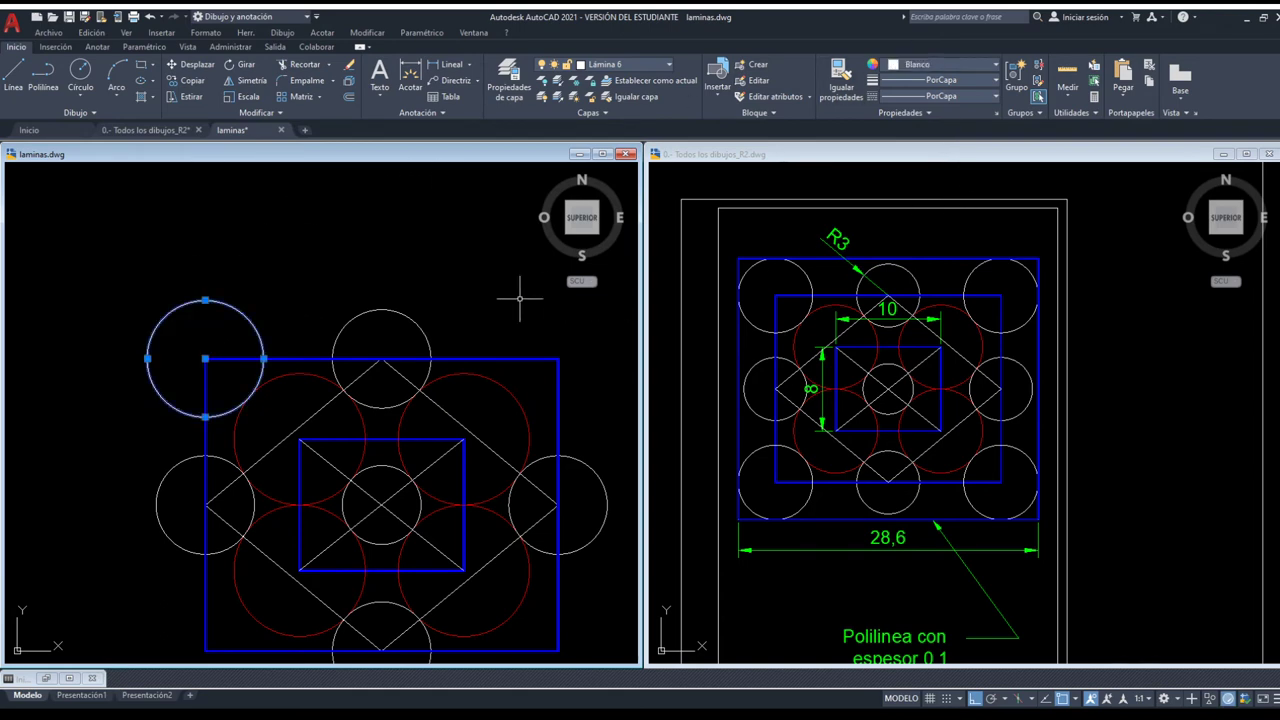
# Replace the top-left corner circle with a newly drawn one of chosen radius.
pyautogui.click(277, 326)
pyautogui.click(190, 294)
pyautogui.press('Delete')
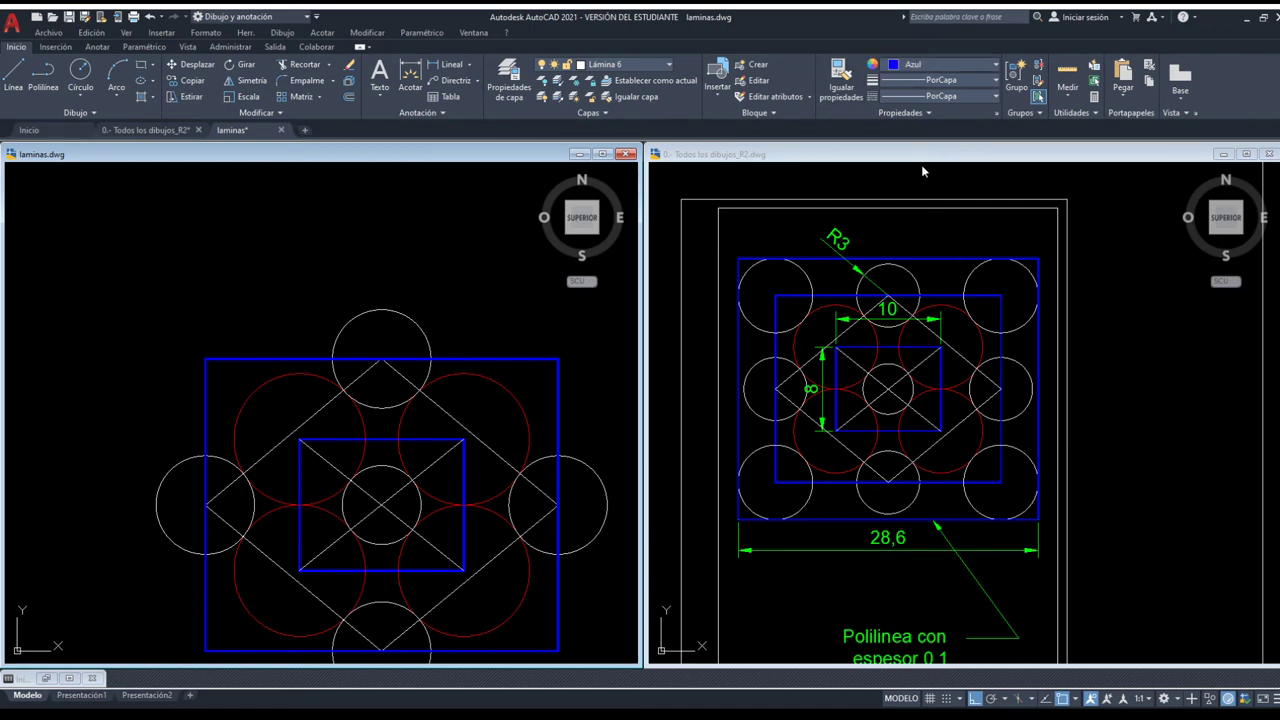
pyautogui.click(84, 75)
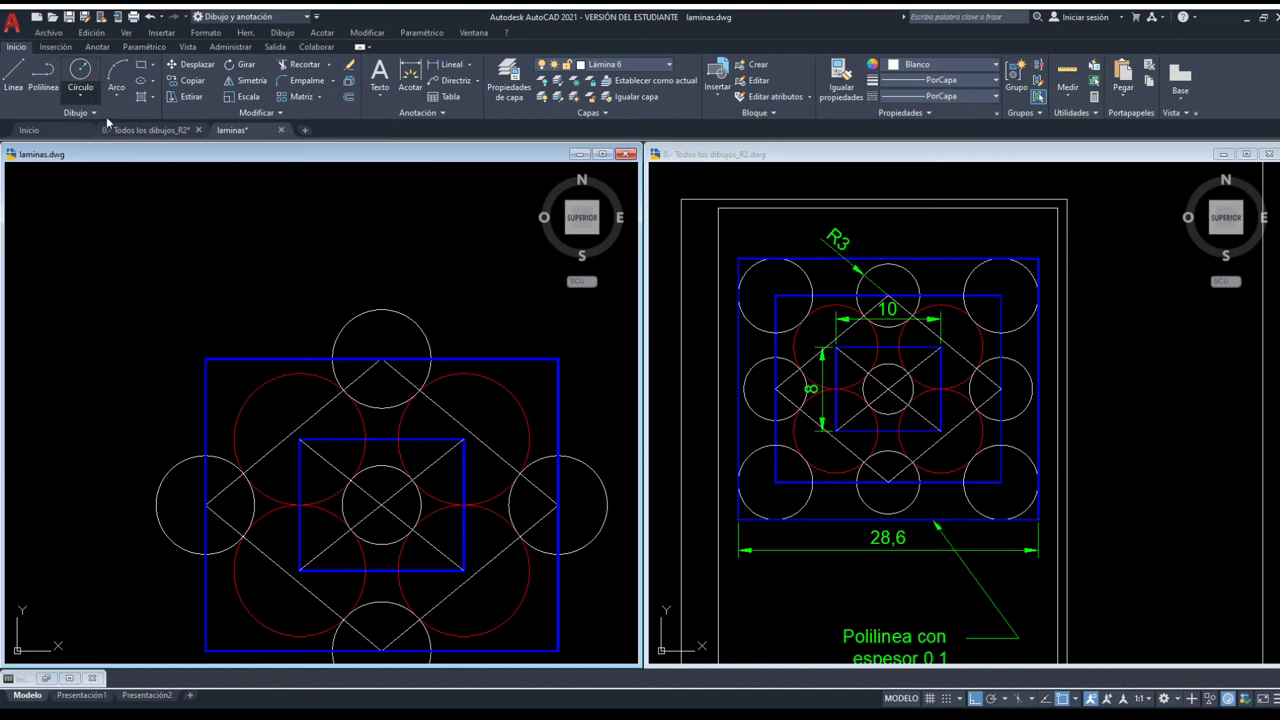
pyautogui.click(205, 358)
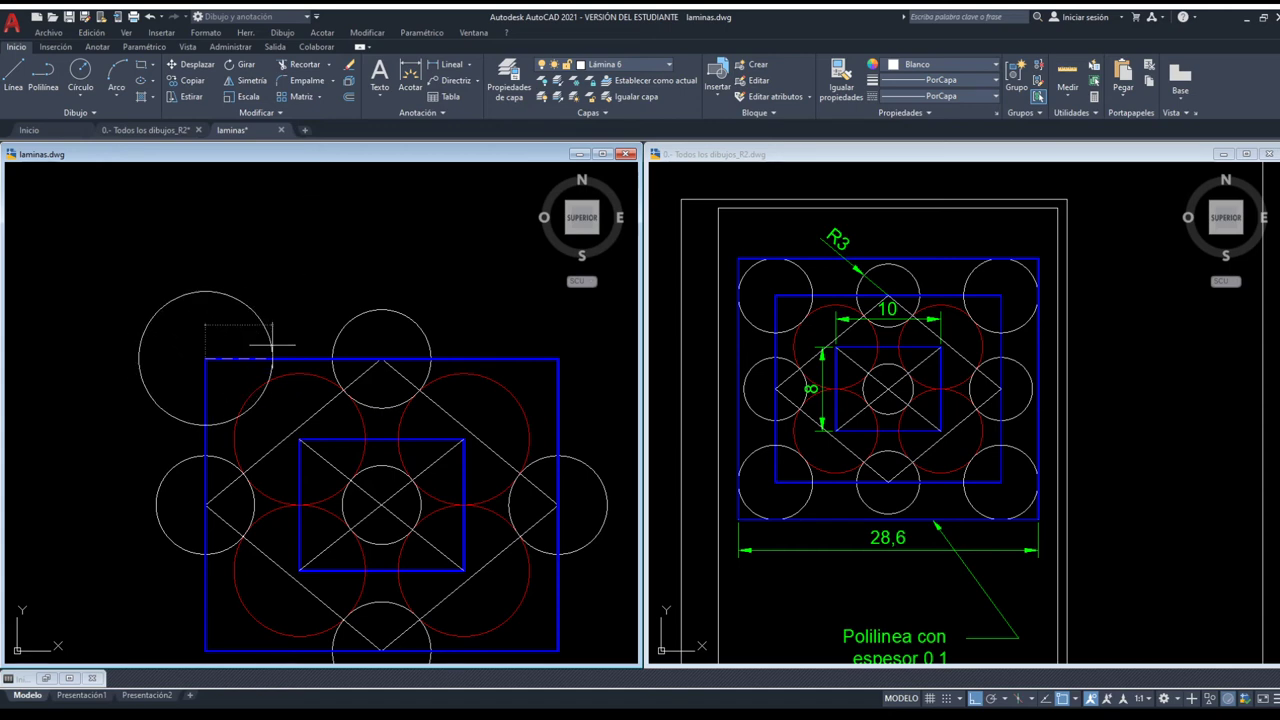
pyautogui.click(251, 398)
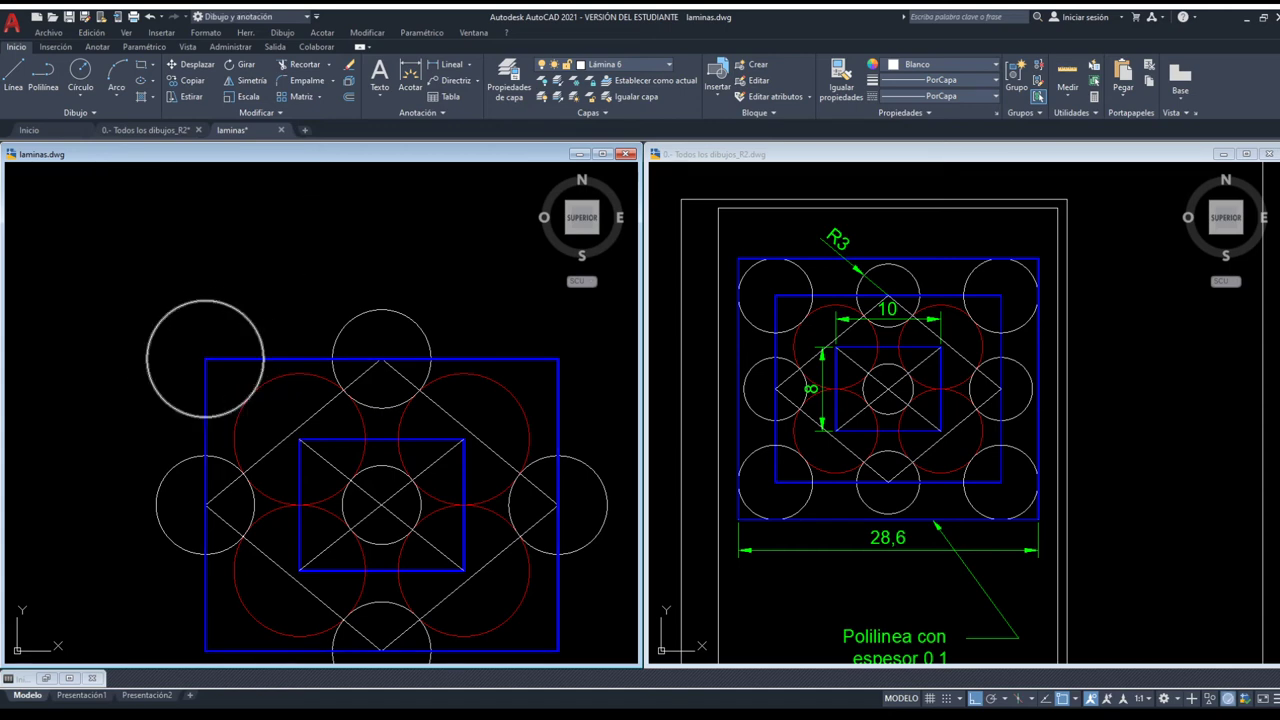
# Mirror the corner circle to the rectangle's top-right corner.
pyautogui.click(288, 331)
pyautogui.click(184, 282)
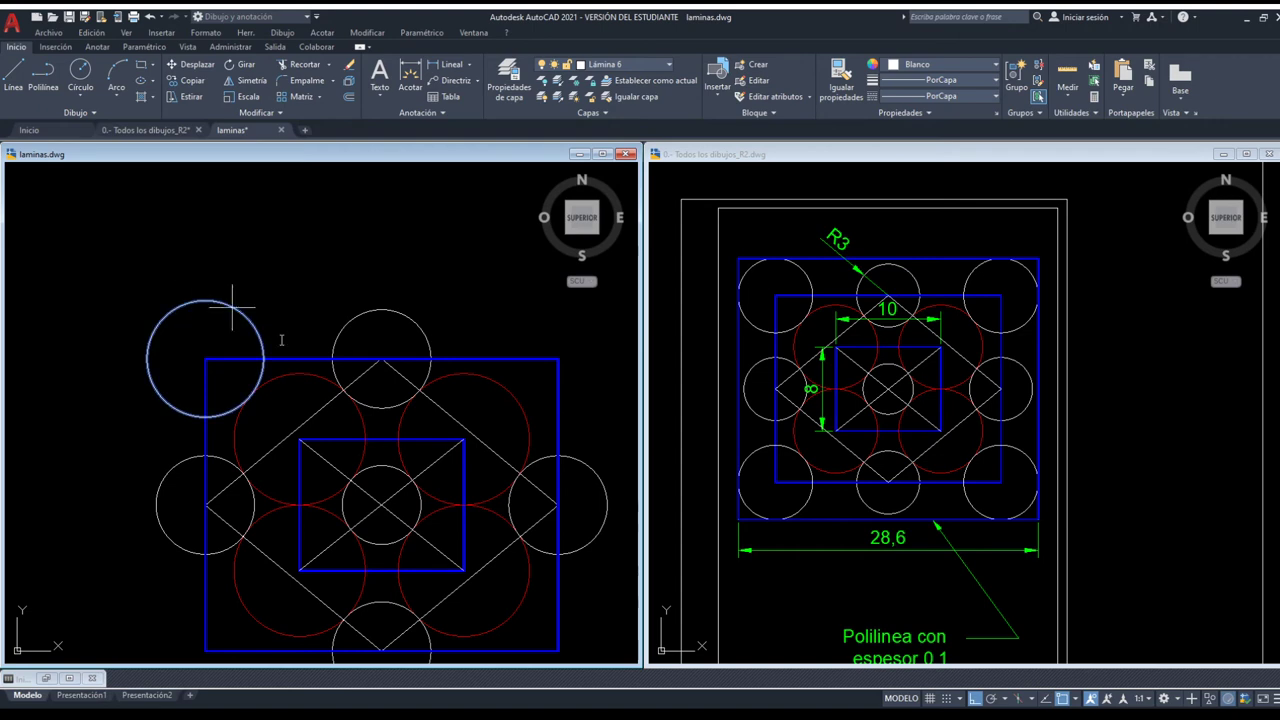
pyautogui.press('Return')
pyautogui.click(382, 358)
pyautogui.click(381, 270)
pyautogui.press('Return')
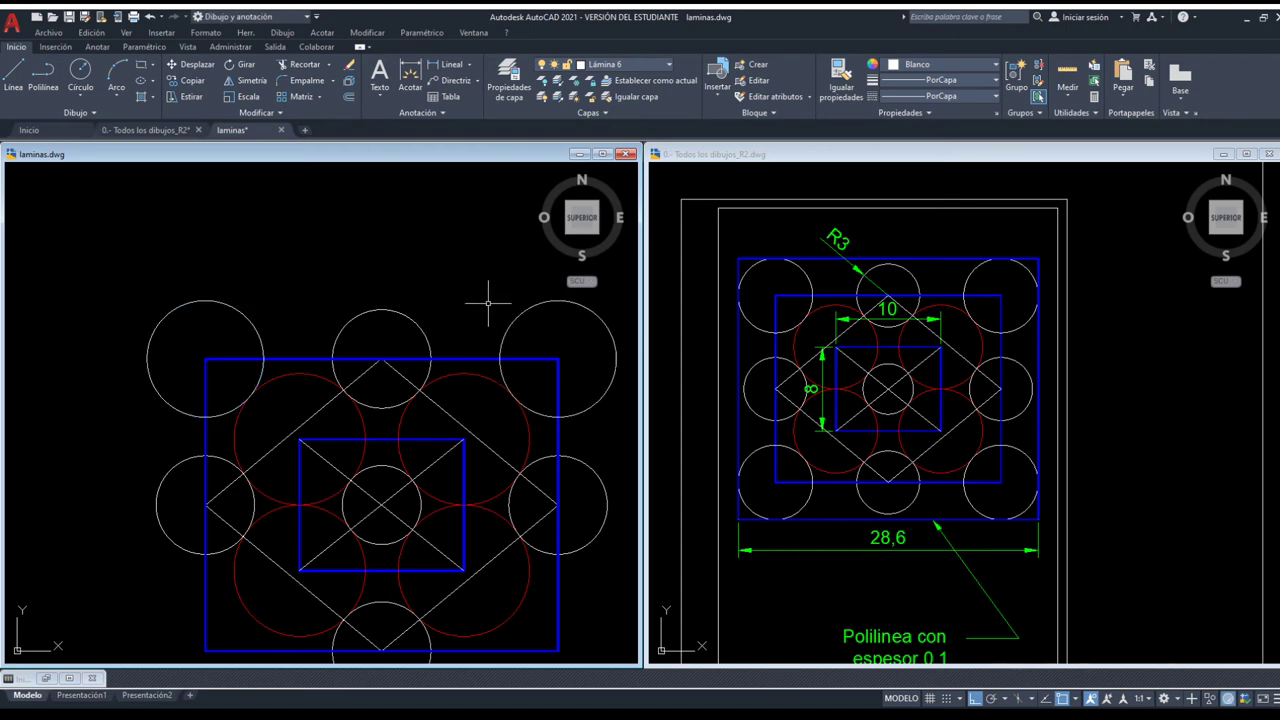
# Mirror both top corner circles down onto the bottom corners, keeping the originals.
pyautogui.click(526, 313)
pyautogui.click(270, 287)
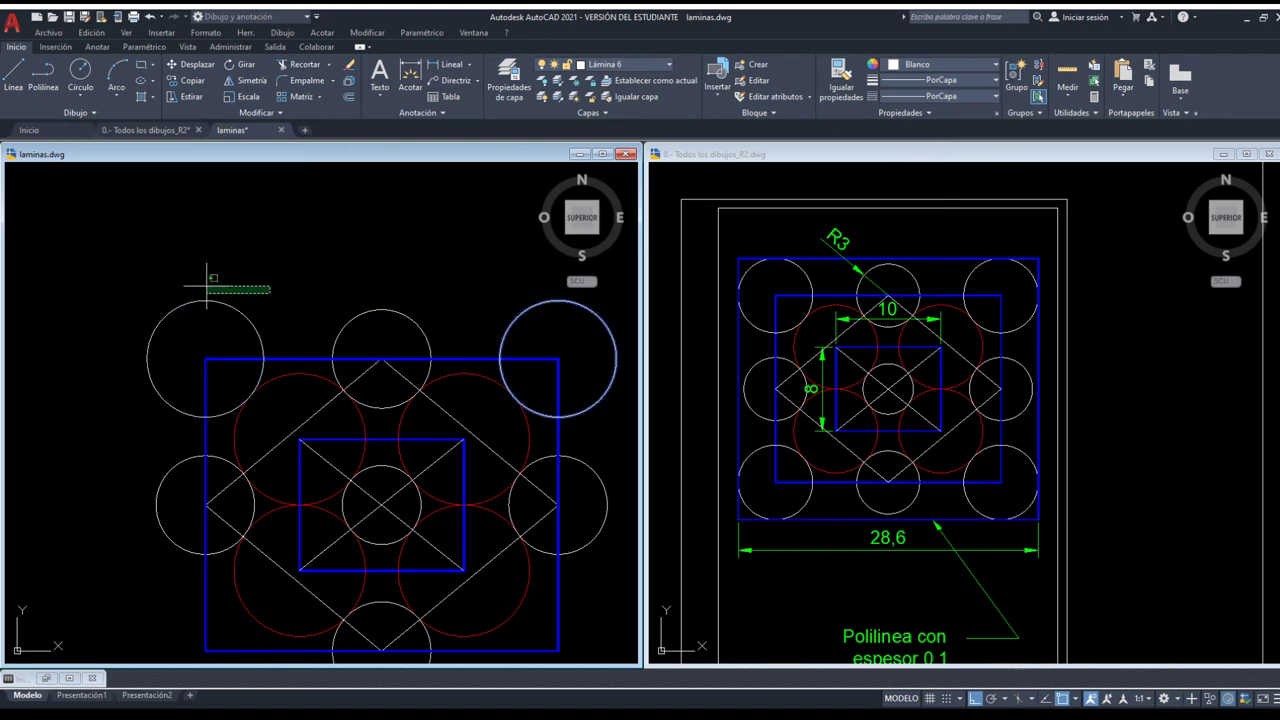
pyautogui.click(118, 322)
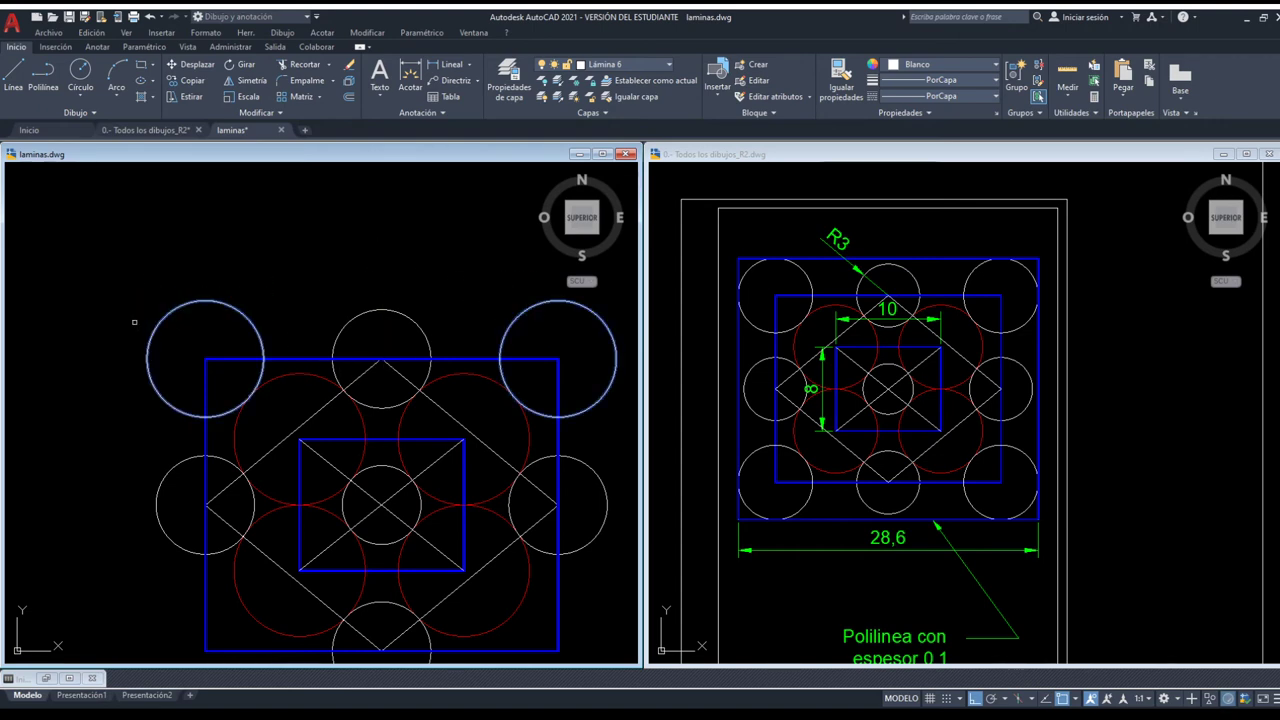
pyautogui.click(206, 505)
pyautogui.press('Return')
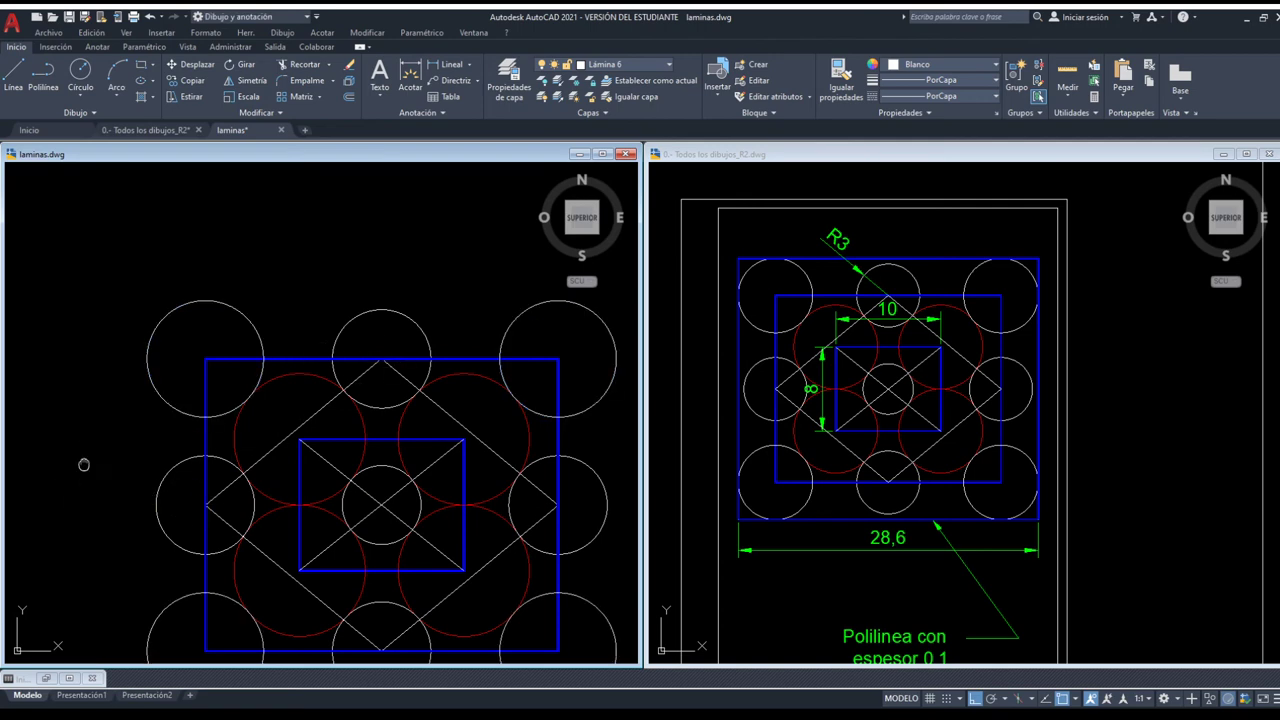
pyautogui.scroll(-2, 29, 391)
pyautogui.scroll(-2, 43, 391)
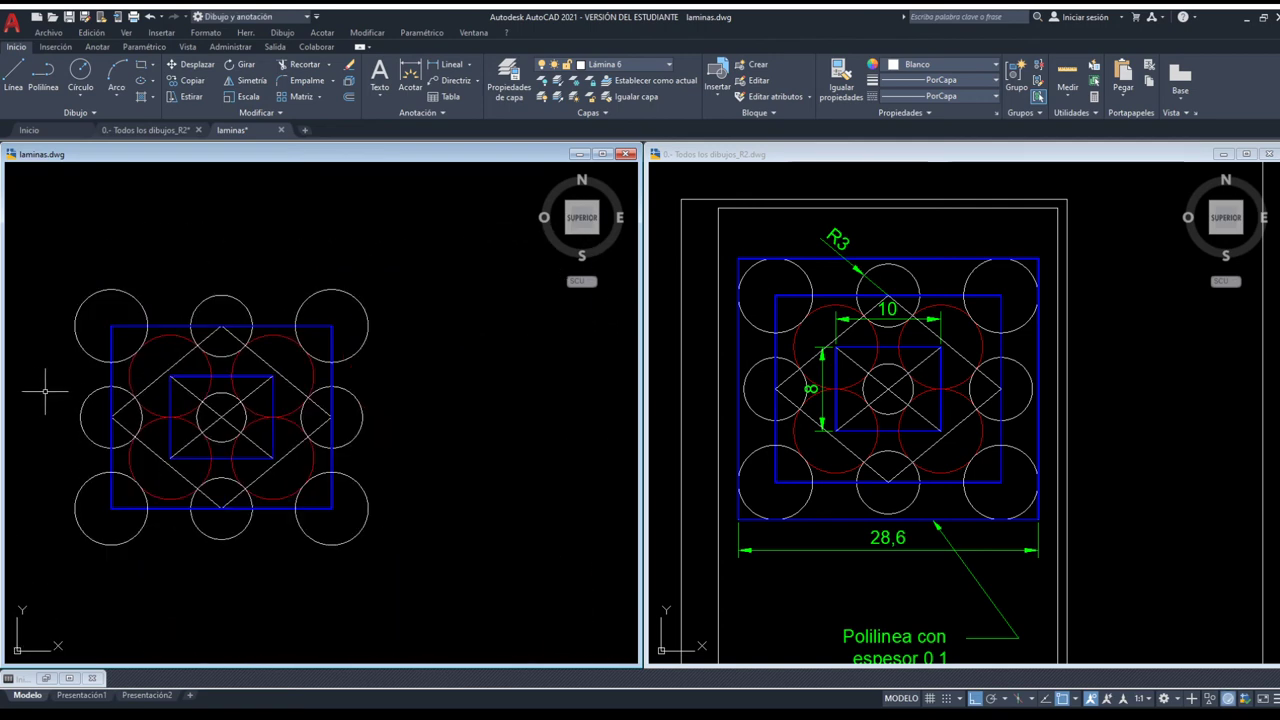
# Draw lines tangent to the outer circles along the right, bottom and left sides.
pyautogui.click(66, 74)
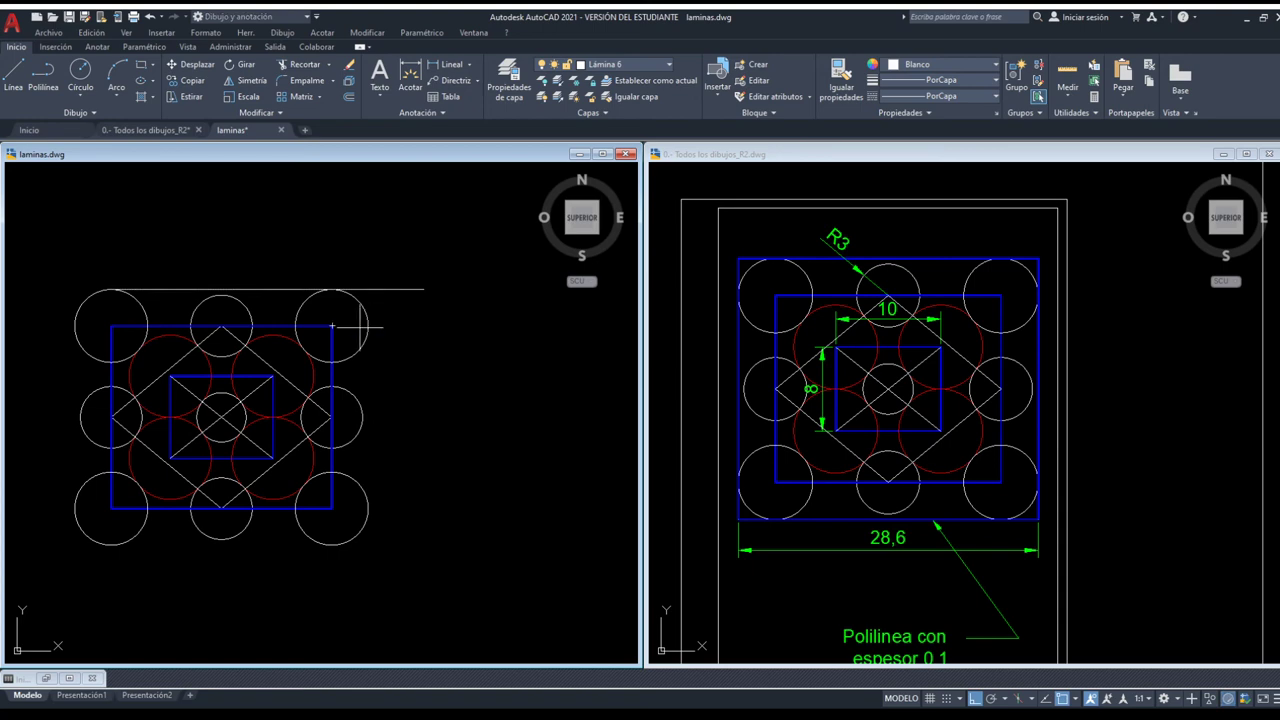
pyautogui.click(368, 325)
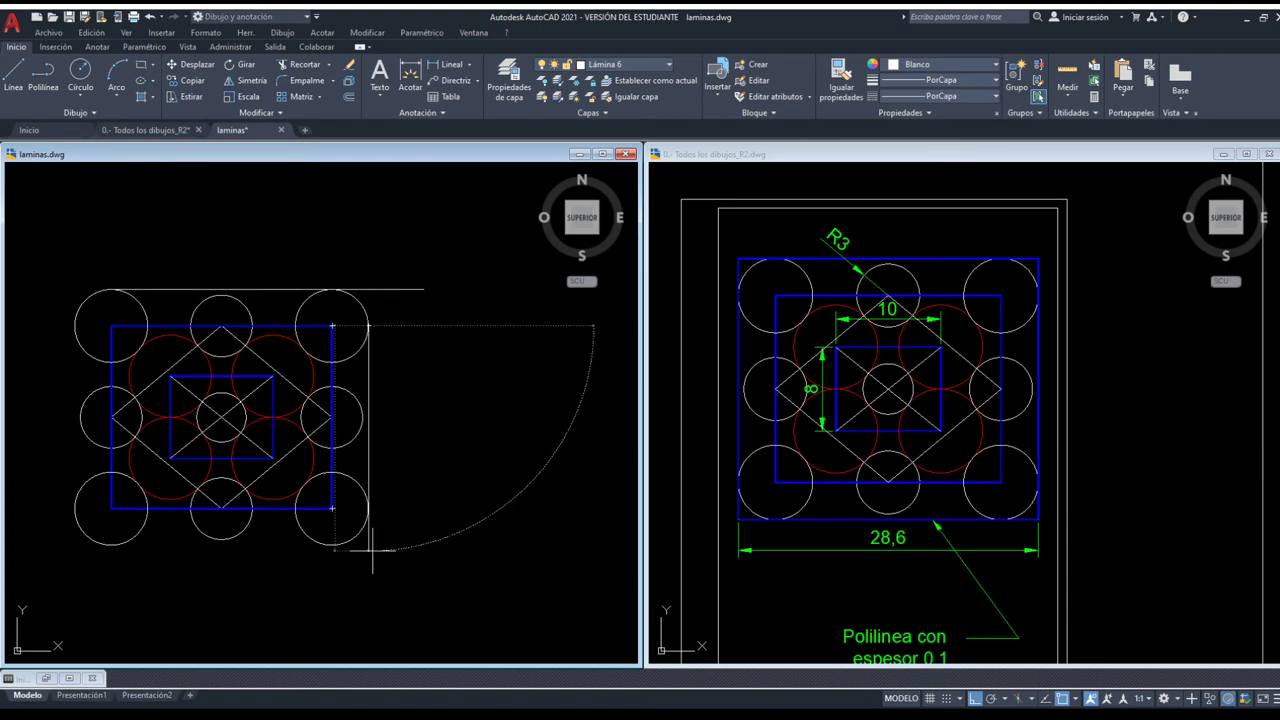
pyautogui.click(372, 549)
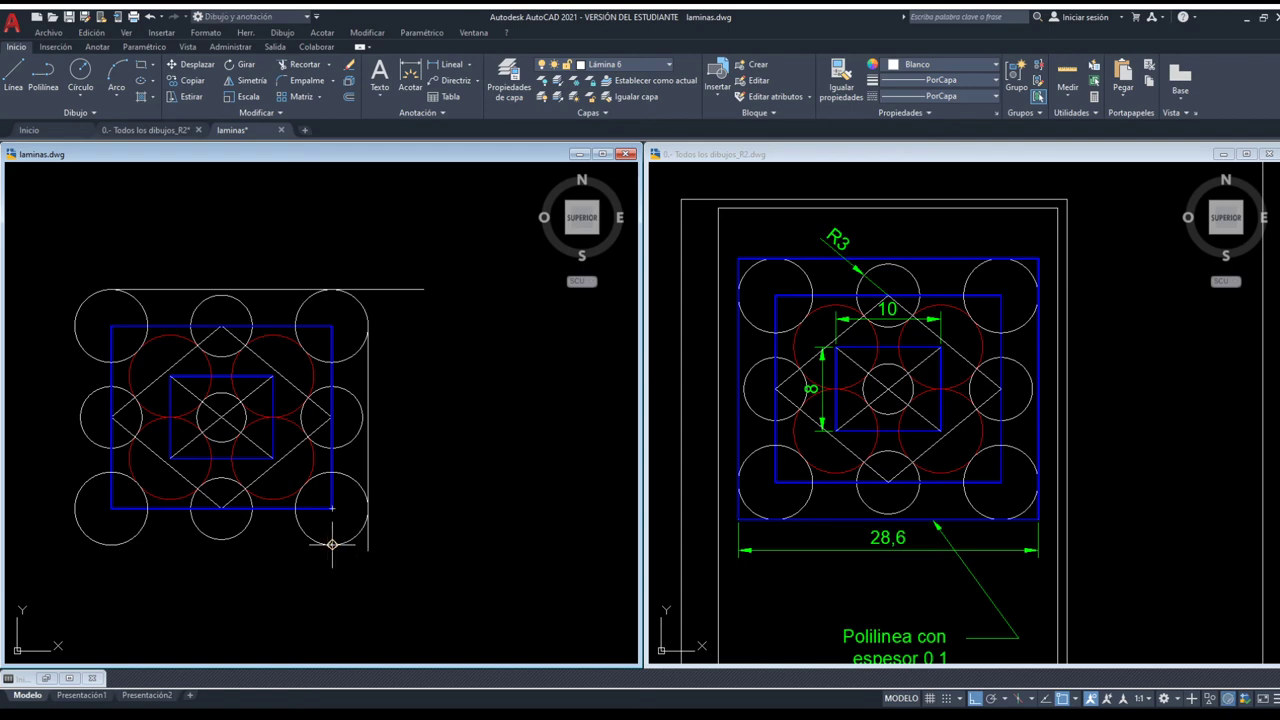
pyautogui.click(111, 545)
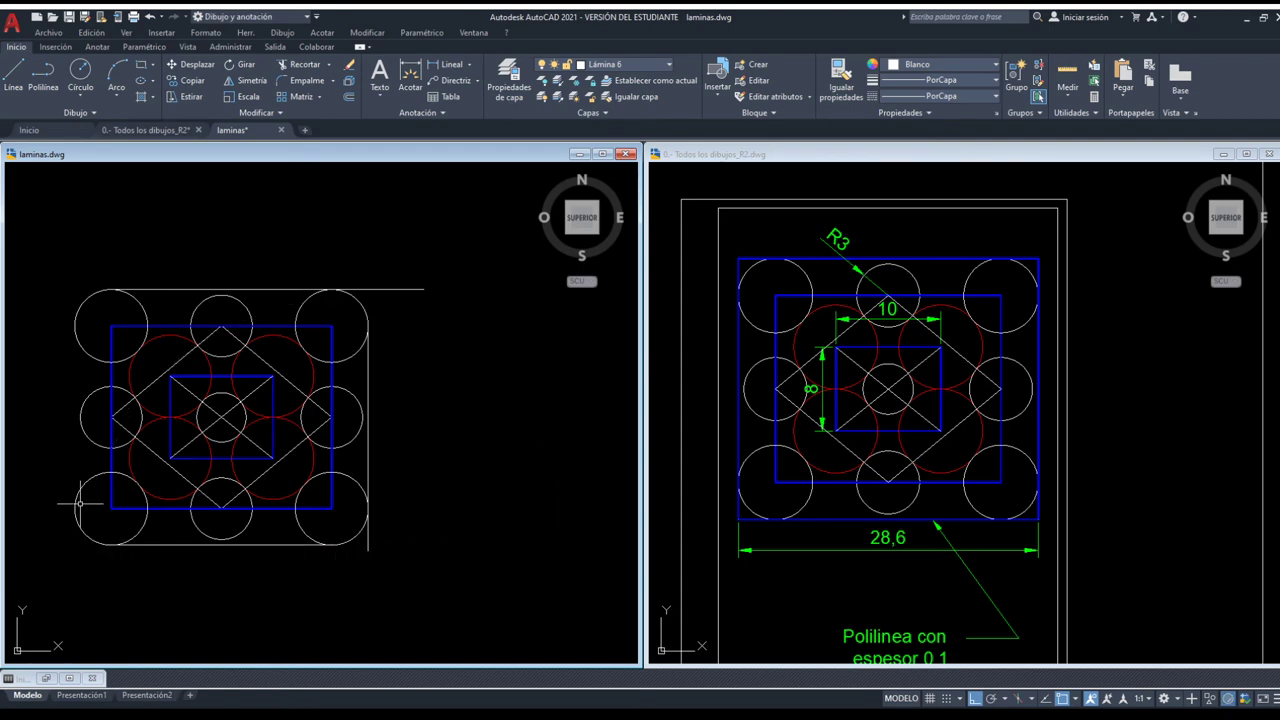
pyautogui.press('Escape')
pyautogui.click(75, 325)
pyautogui.click(75, 575)
pyautogui.press('Escape')
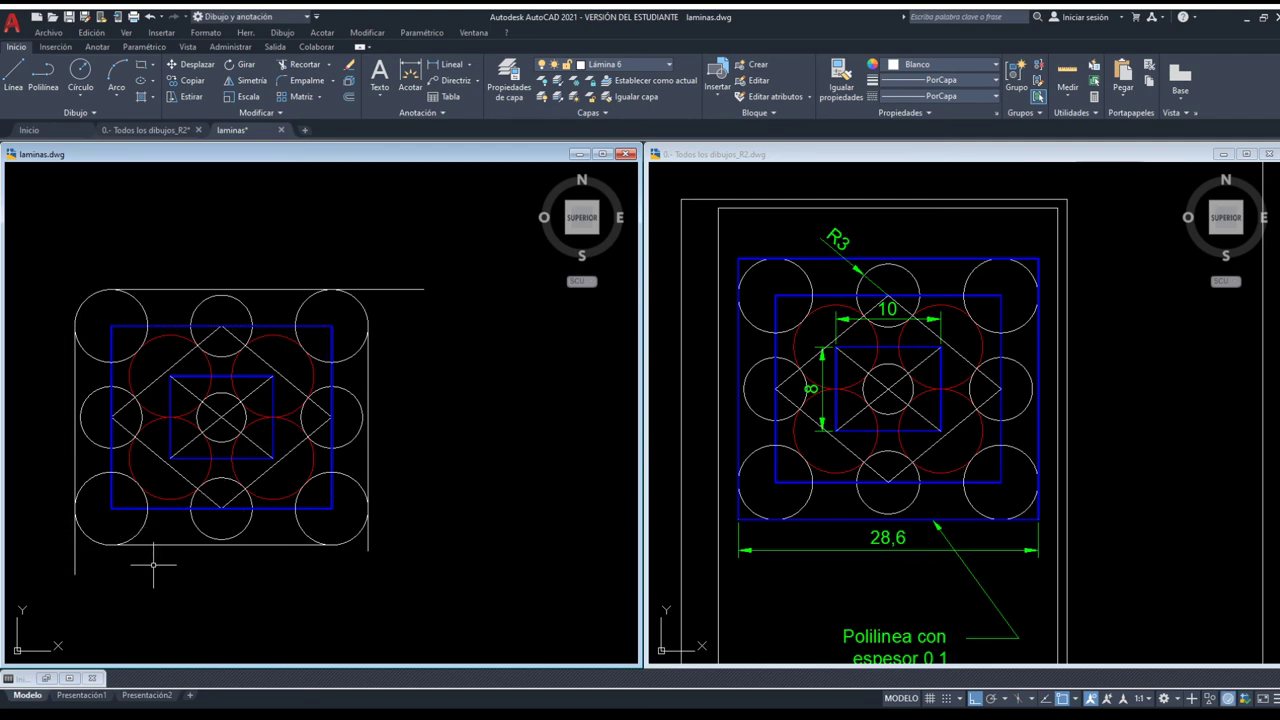
# Extend the left line up to the top line and the top line left past it.
pyautogui.click(75, 370)
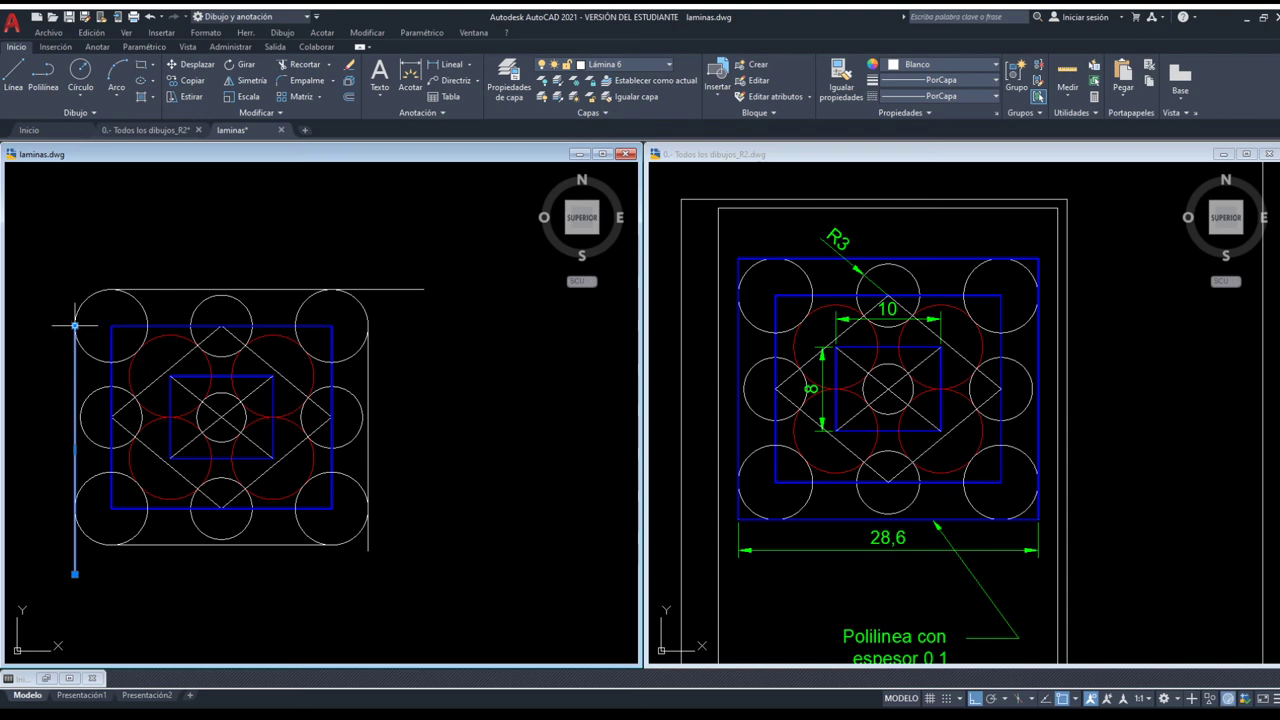
pyautogui.click(75, 325)
pyautogui.click(75, 232)
pyautogui.click(160, 289)
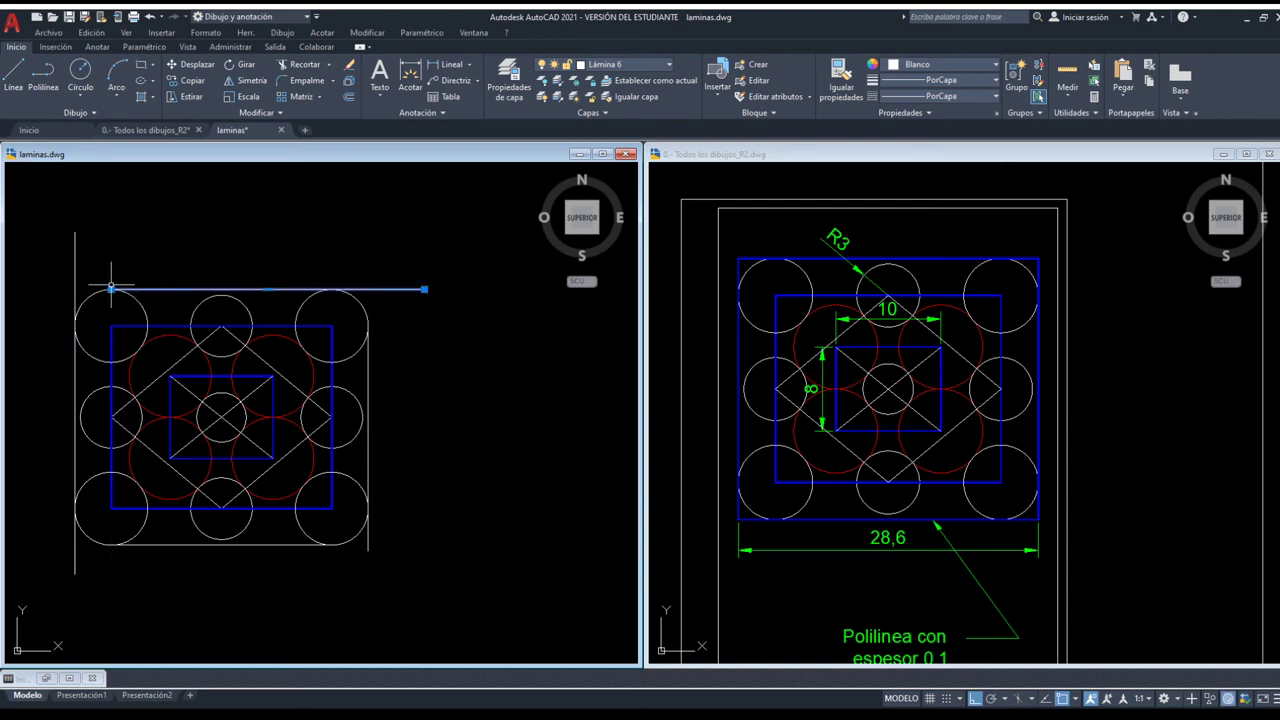
pyautogui.click(111, 289)
pyautogui.click(44, 289)
pyautogui.press('Escape')
# Extend the right line up past the top line and the bottom line right past it.
pyautogui.click(368, 360)
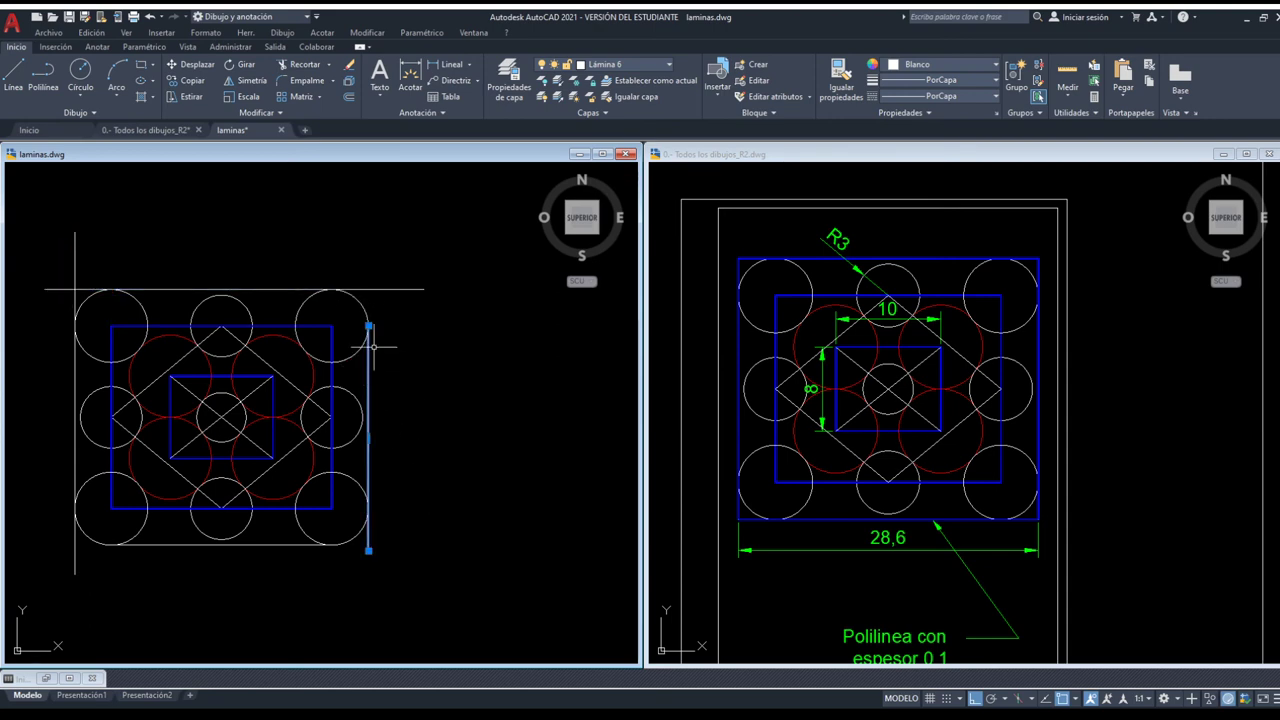
pyautogui.click(368, 326)
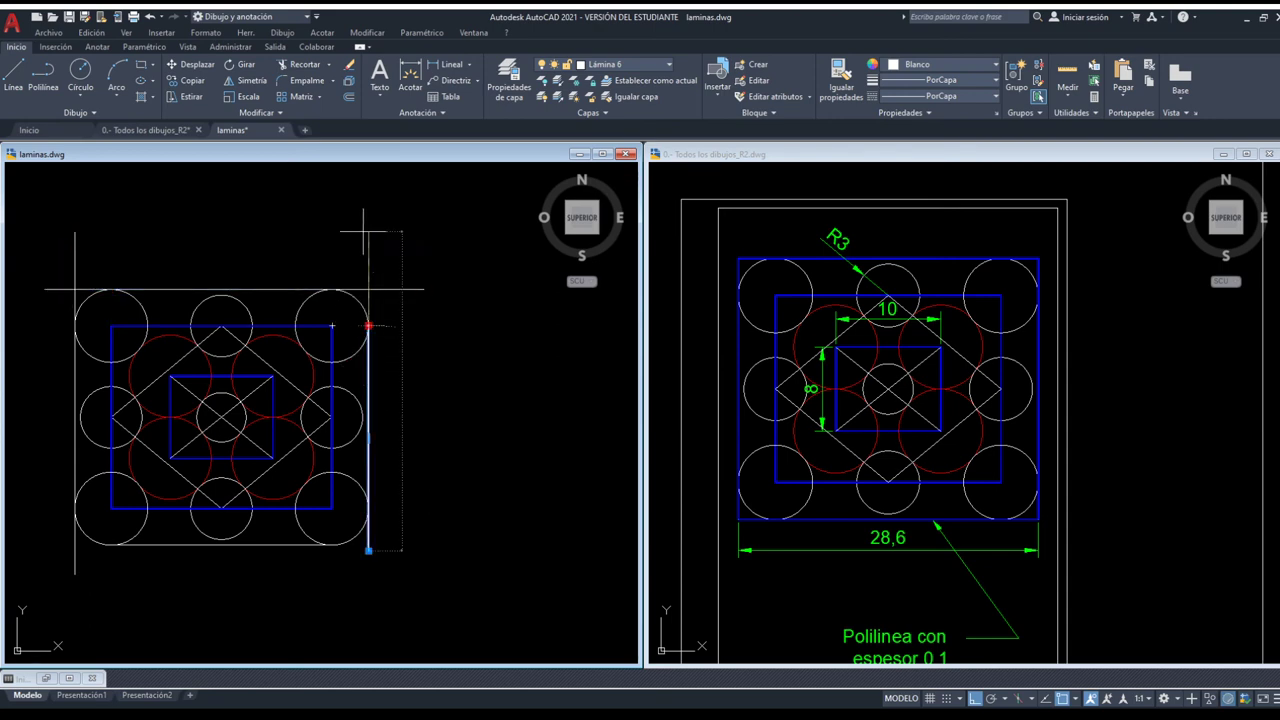
pyautogui.click(366, 229)
pyautogui.press('Escape')
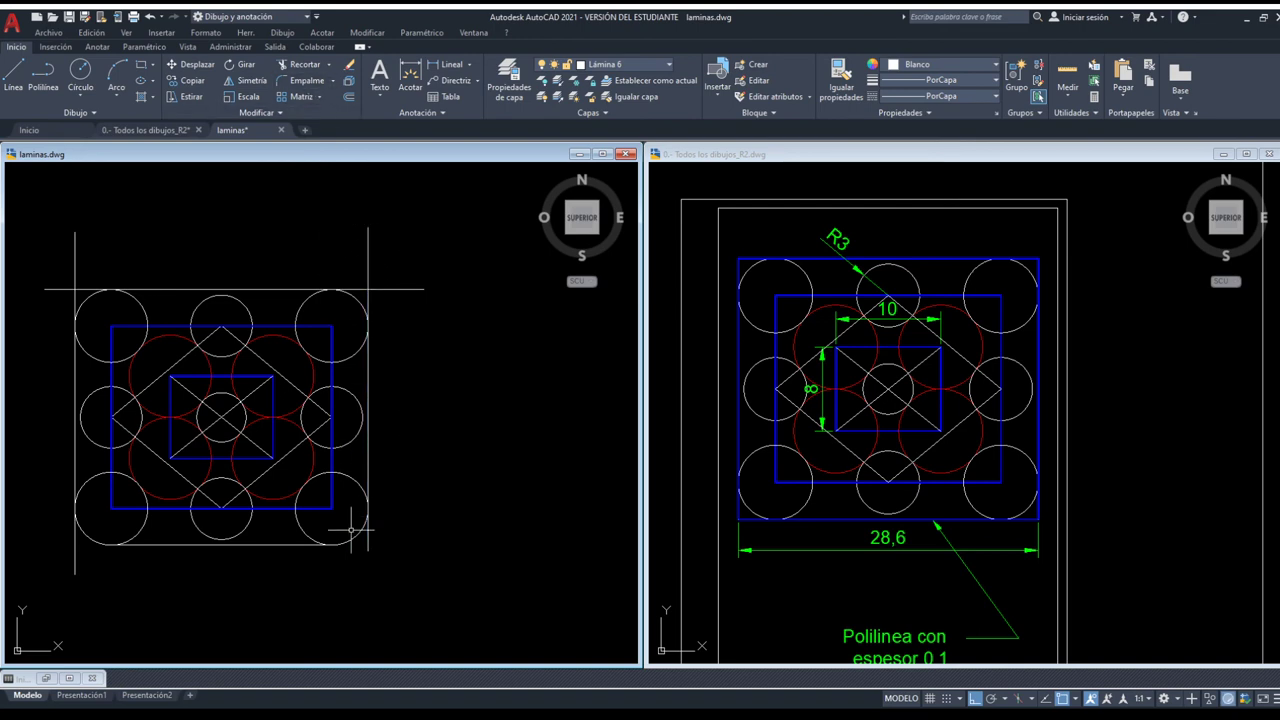
pyautogui.click(323, 545)
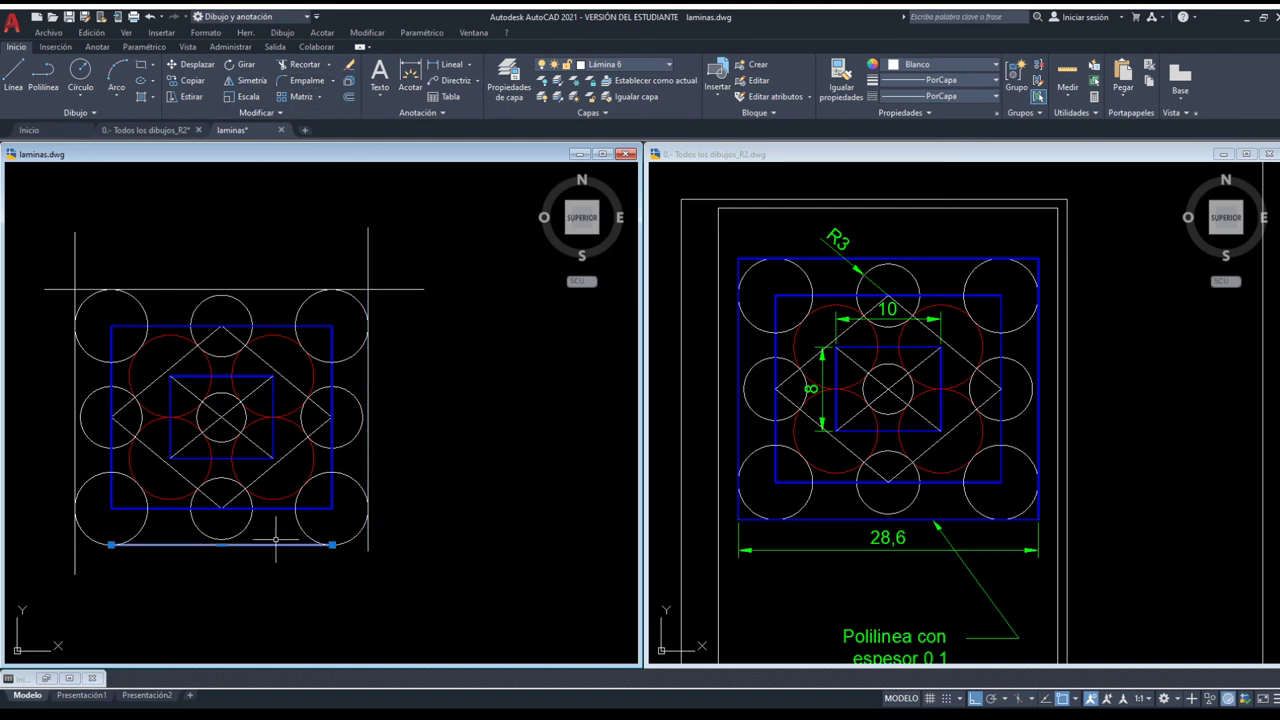
pyautogui.click(332, 545)
pyautogui.click(424, 545)
pyautogui.press('Escape')
# Extend the bottom line's left end past the left line.
pyautogui.click(165, 556)
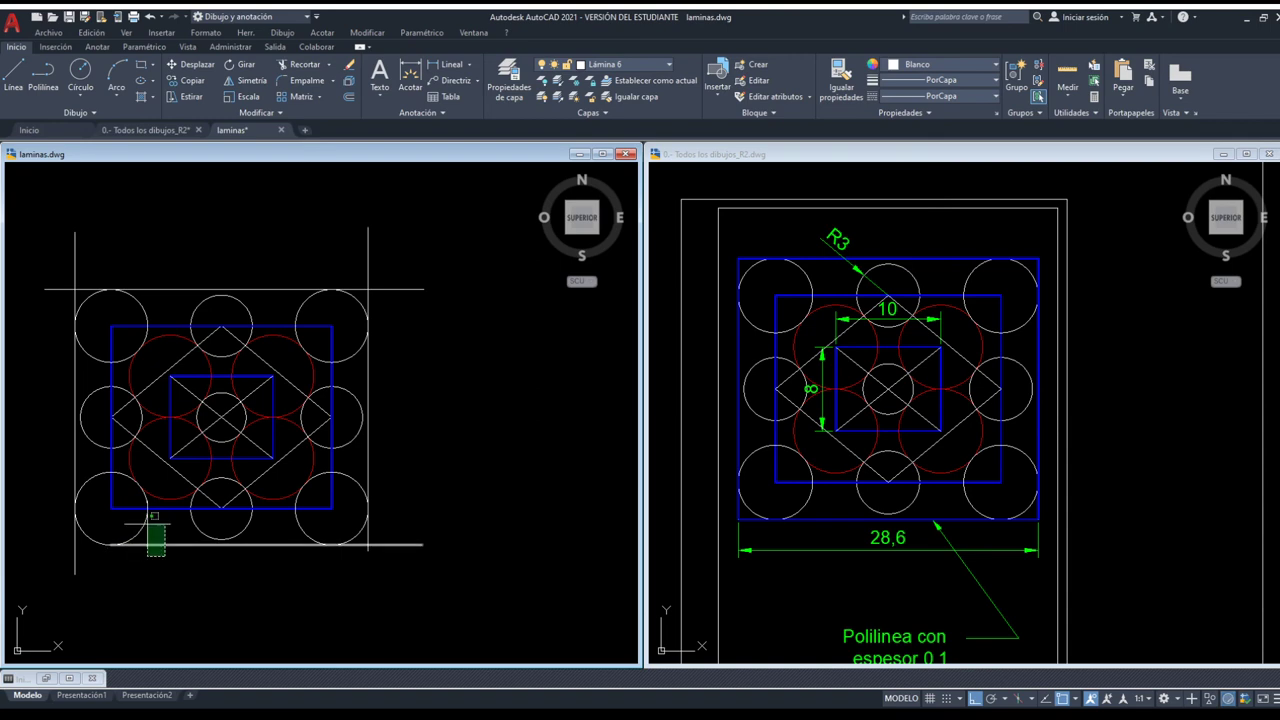
pyautogui.click(150, 520)
pyautogui.click(110, 545)
pyautogui.click(42, 545)
pyautogui.press('Escape')
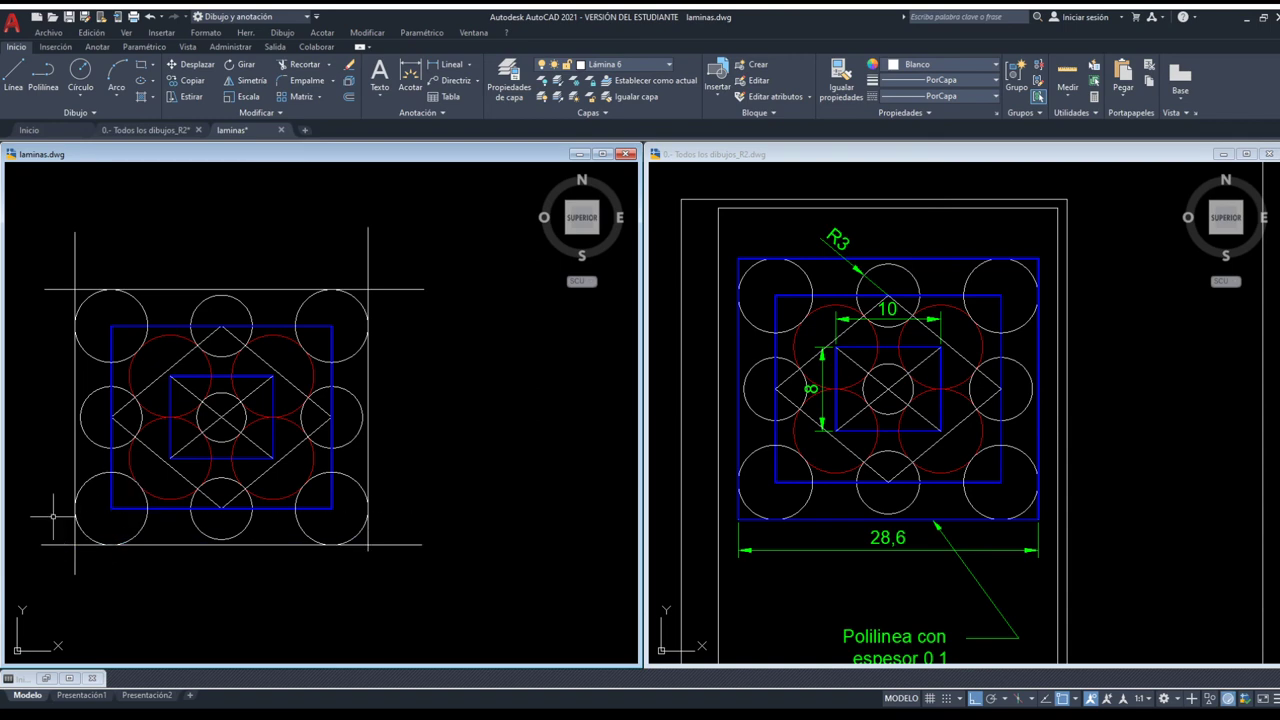
pyautogui.click(482, 594)
# Trim the right overhangs of the top and bottom lines and the vertical ends above the top line.
pyautogui.click(58, 240)
pyautogui.click(446, 311)
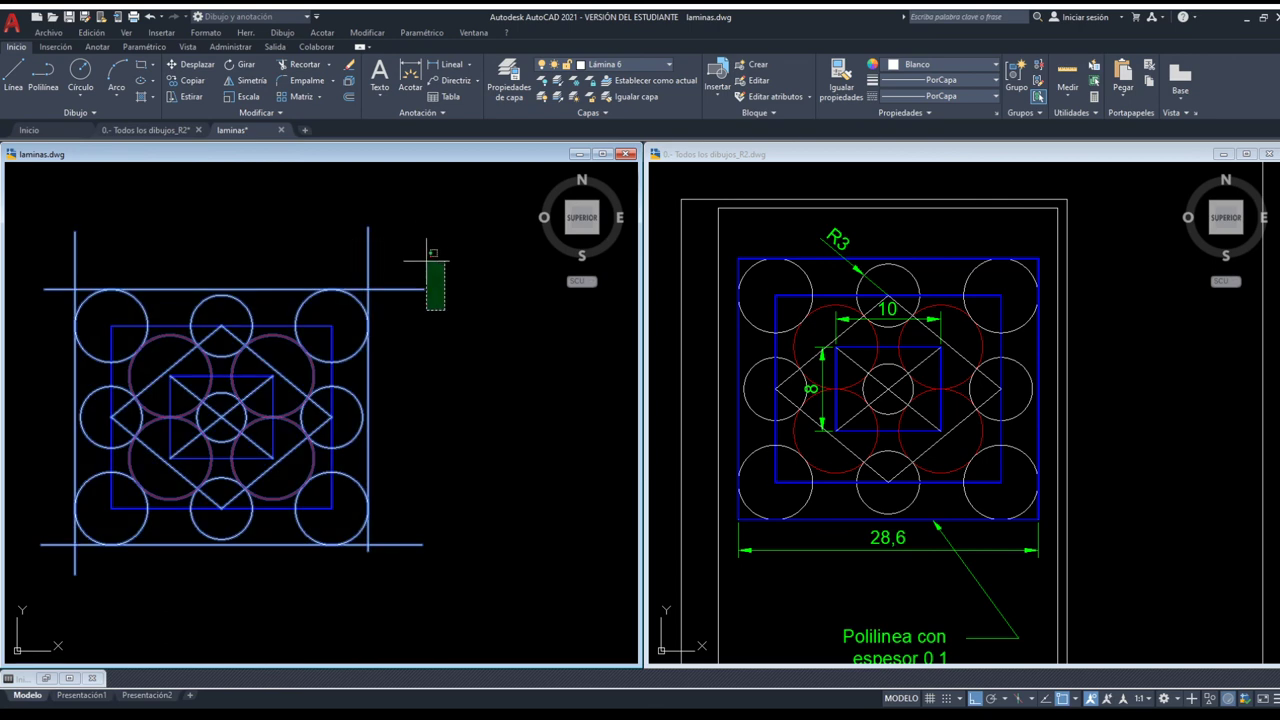
pyautogui.click(412, 241)
pyautogui.click(443, 612)
pyautogui.click(385, 492)
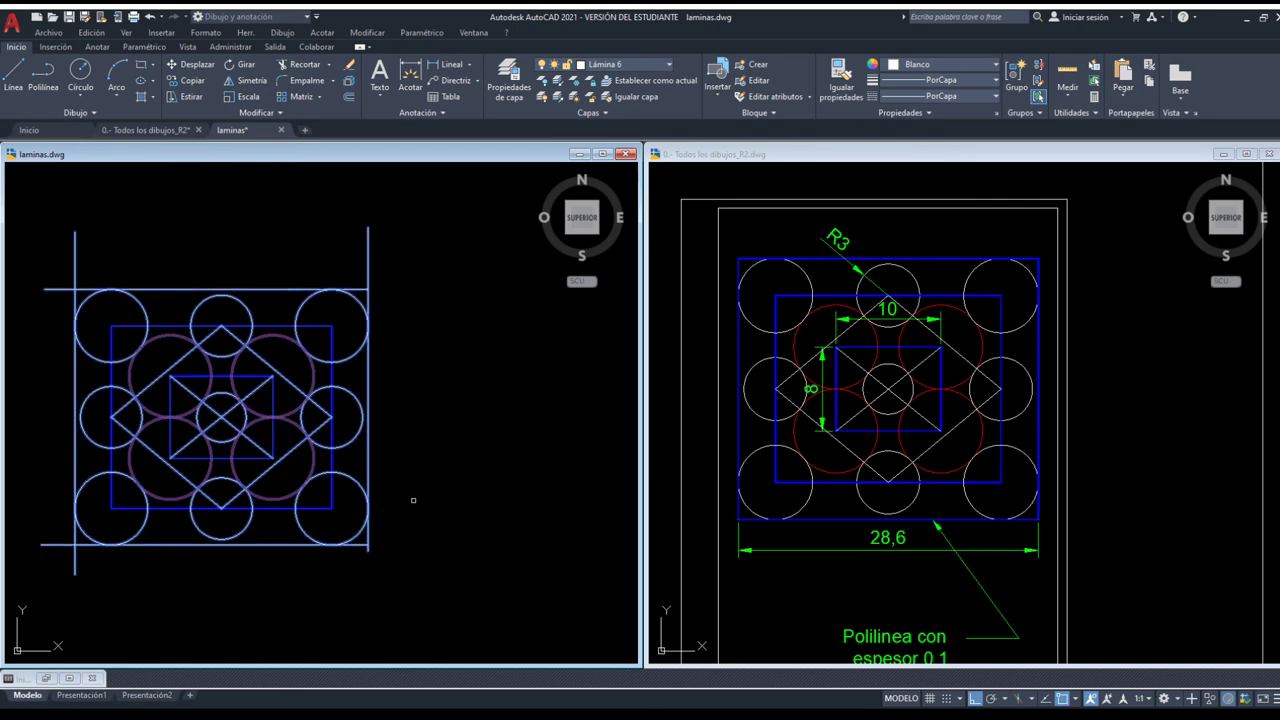
pyautogui.click(445, 264)
pyautogui.click(30, 198)
# Trim the left overhangs of the horizontal lines and the vertical ends below the bottom line.
pyautogui.click(54, 568)
pyautogui.click(8, 228)
pyautogui.click(422, 610)
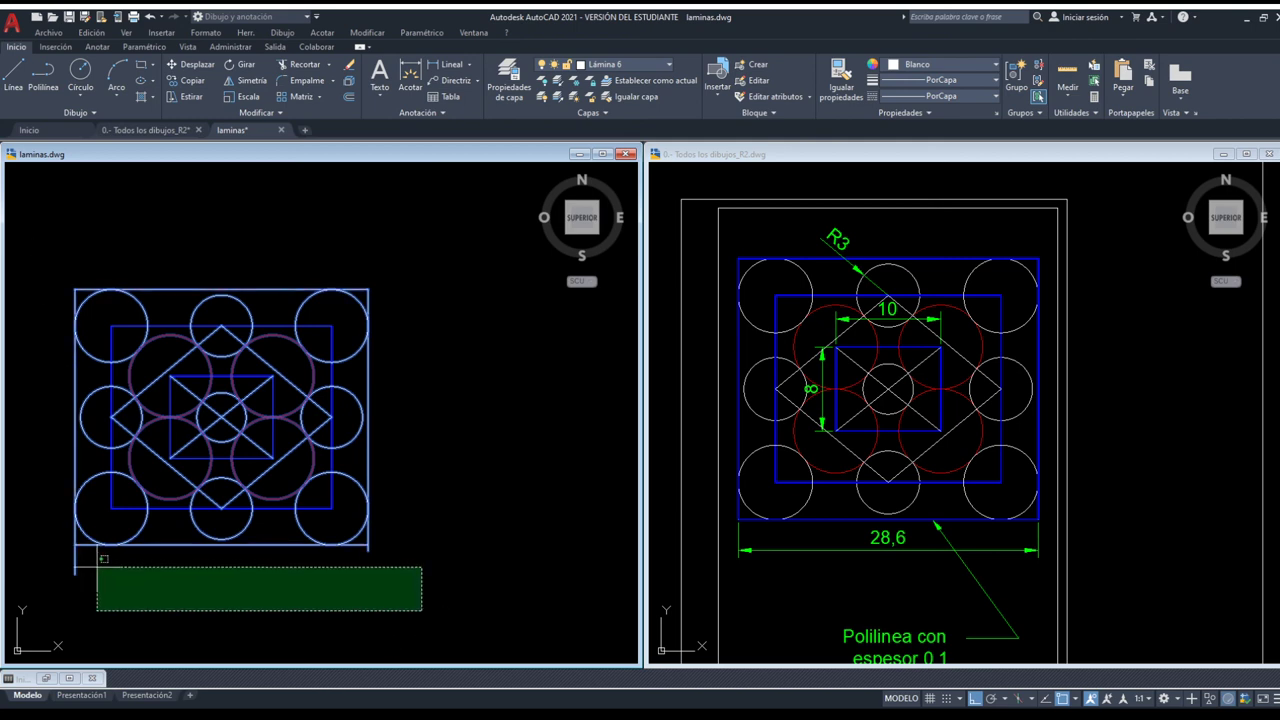
pyautogui.click(52, 548)
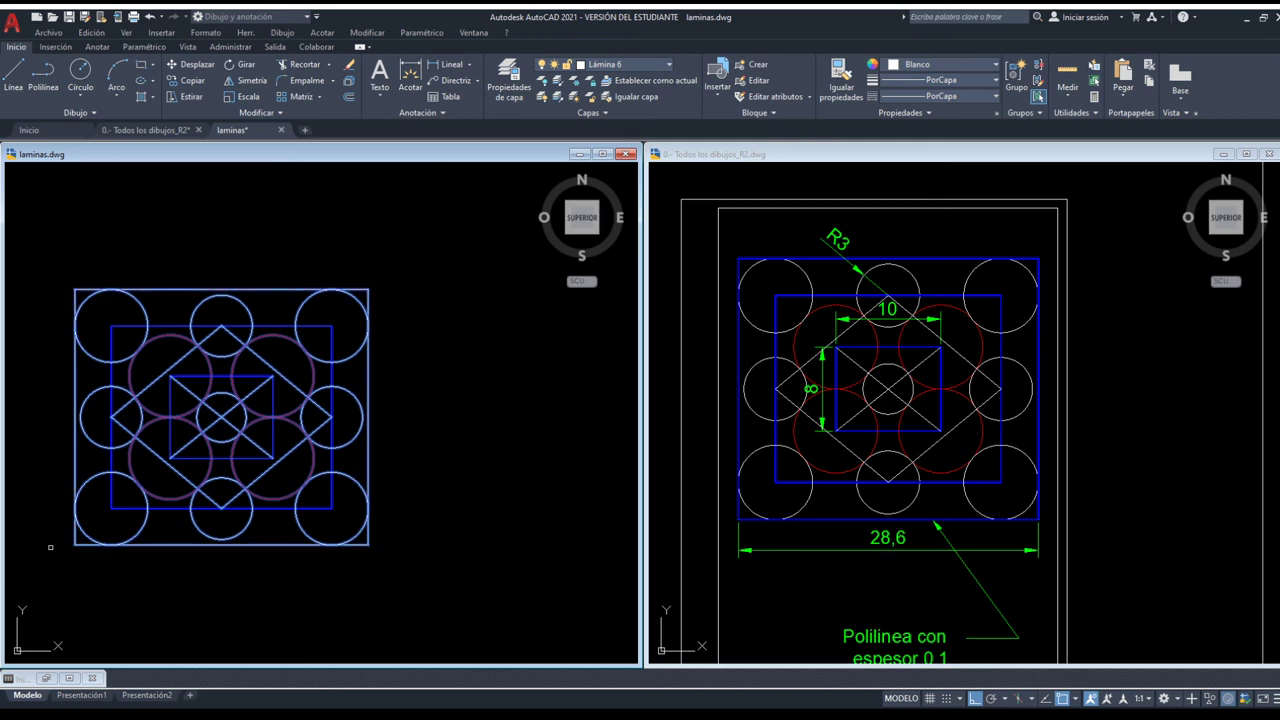
pyautogui.press('Escape')
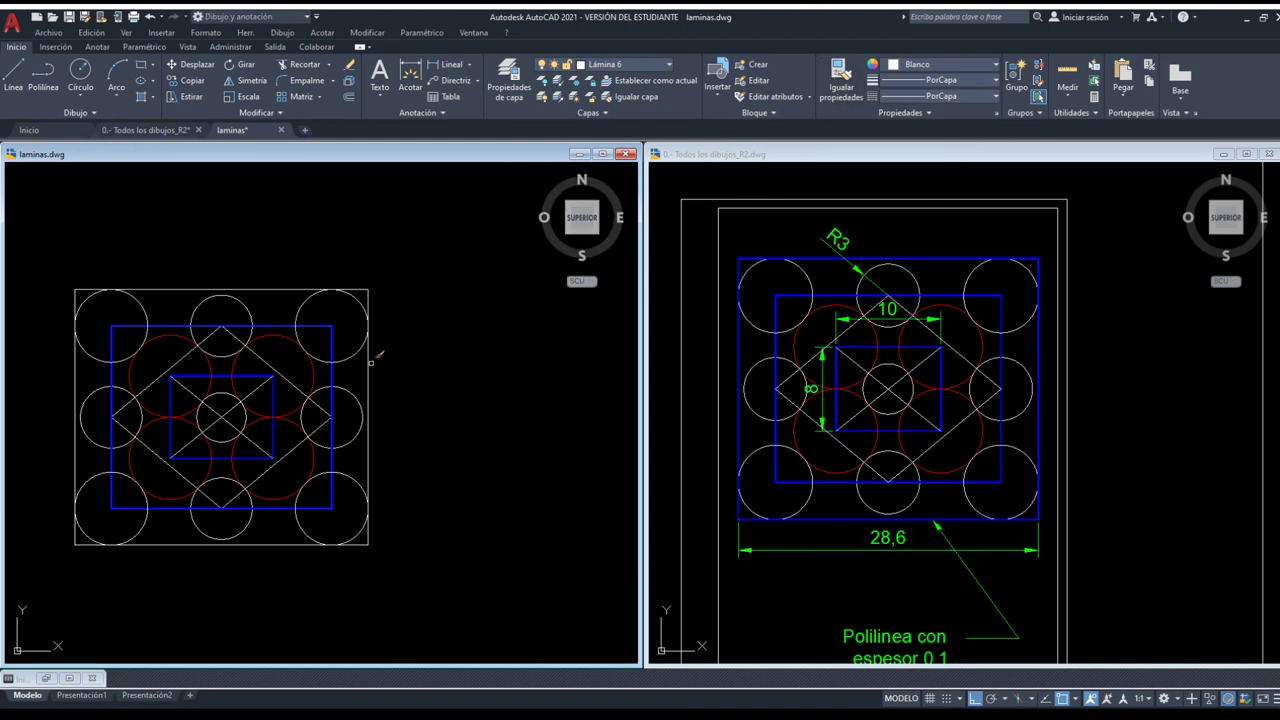
# Apply the blue style to the rectangle's right edge only, then undo that colour change.
pyautogui.click(362, 360)
pyautogui.press('Return')
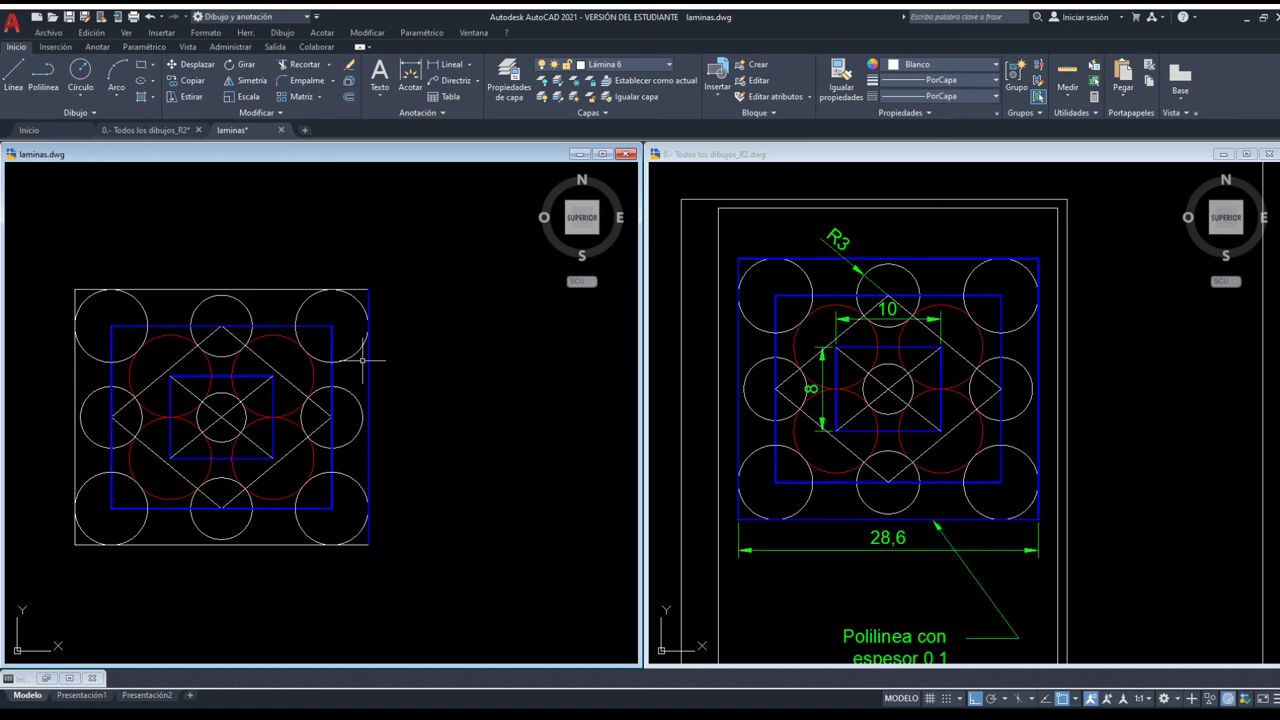
pyautogui.hotkey('ctrl', 'z')
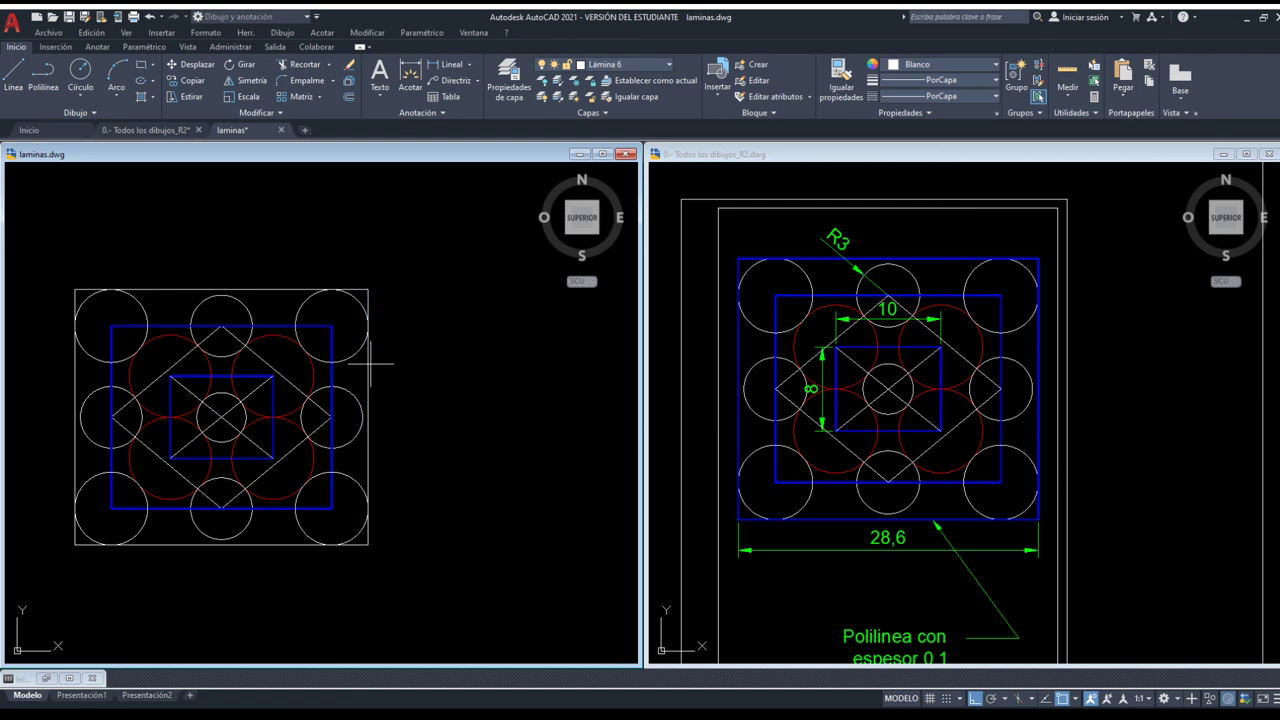
# Select the whole drawing, then the outer white rectangle, and clear the selection.
pyautogui.click(448, 580)
pyautogui.click(44, 222)
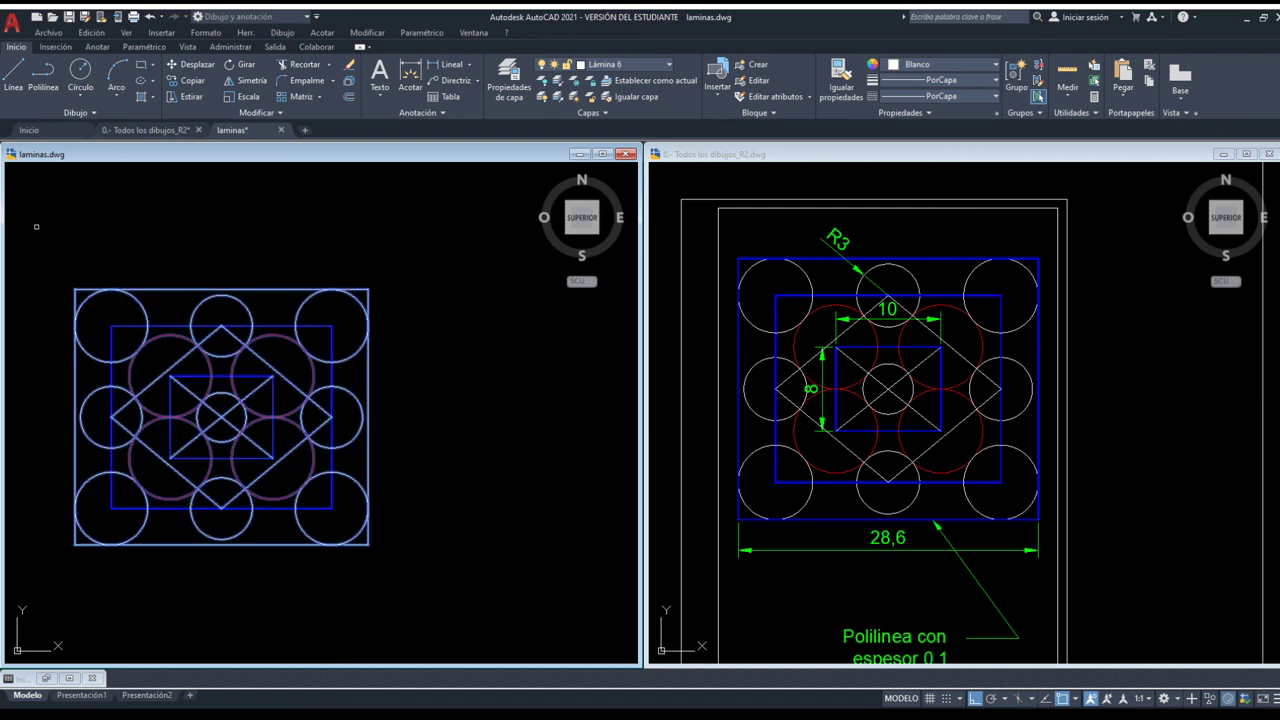
pyautogui.press('Return')
pyautogui.click(175, 291)
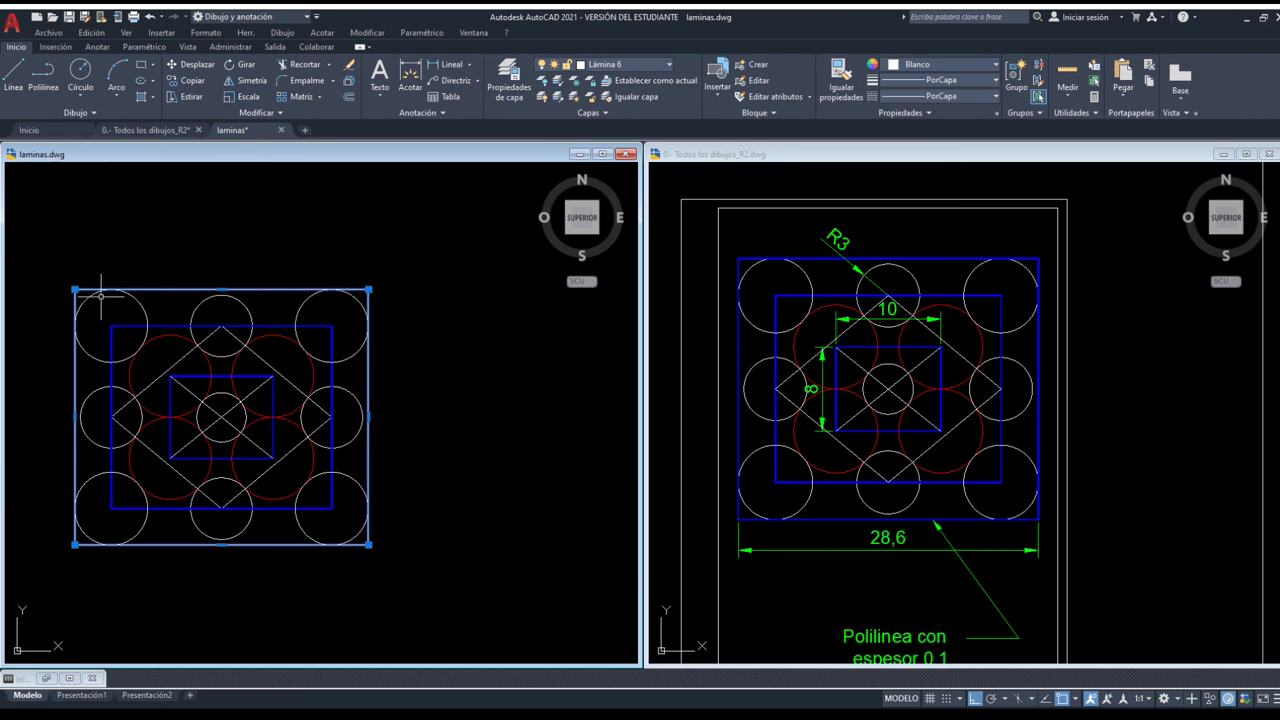
pyautogui.press('Escape')
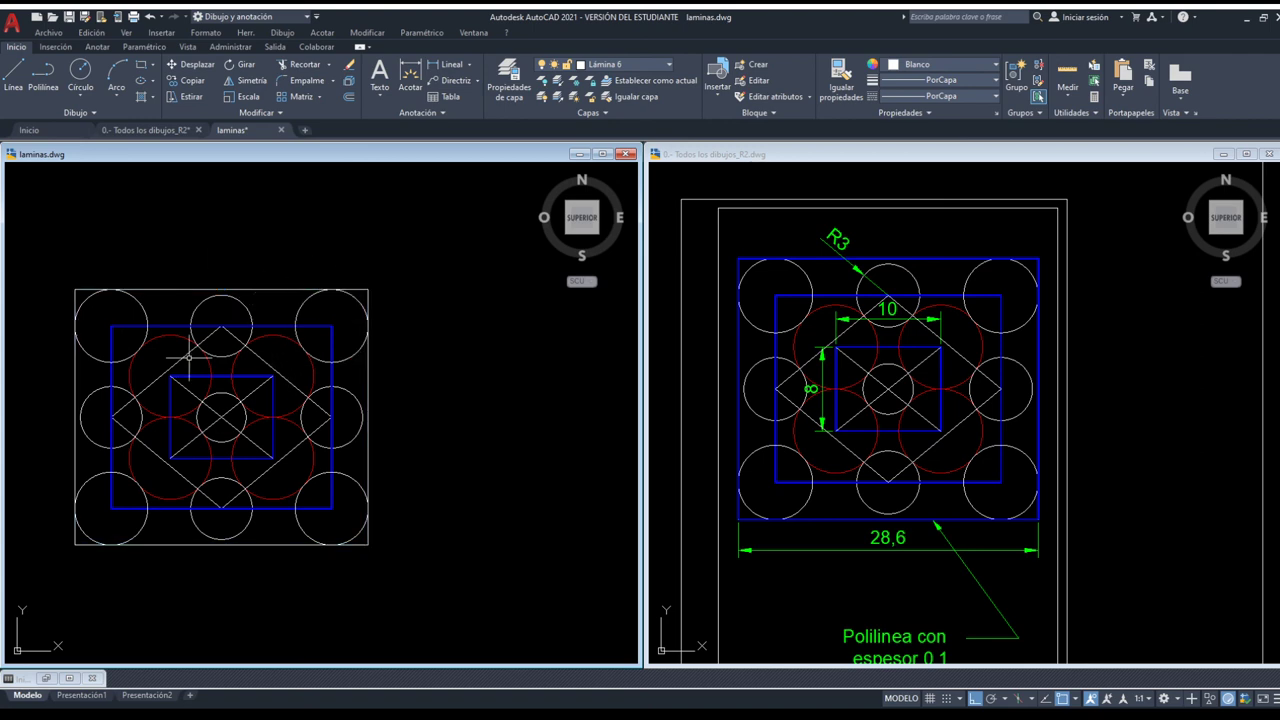
# Copy a blue rectangle's properties onto the outer rectangle with Match Properties.
pyautogui.click(841, 78)
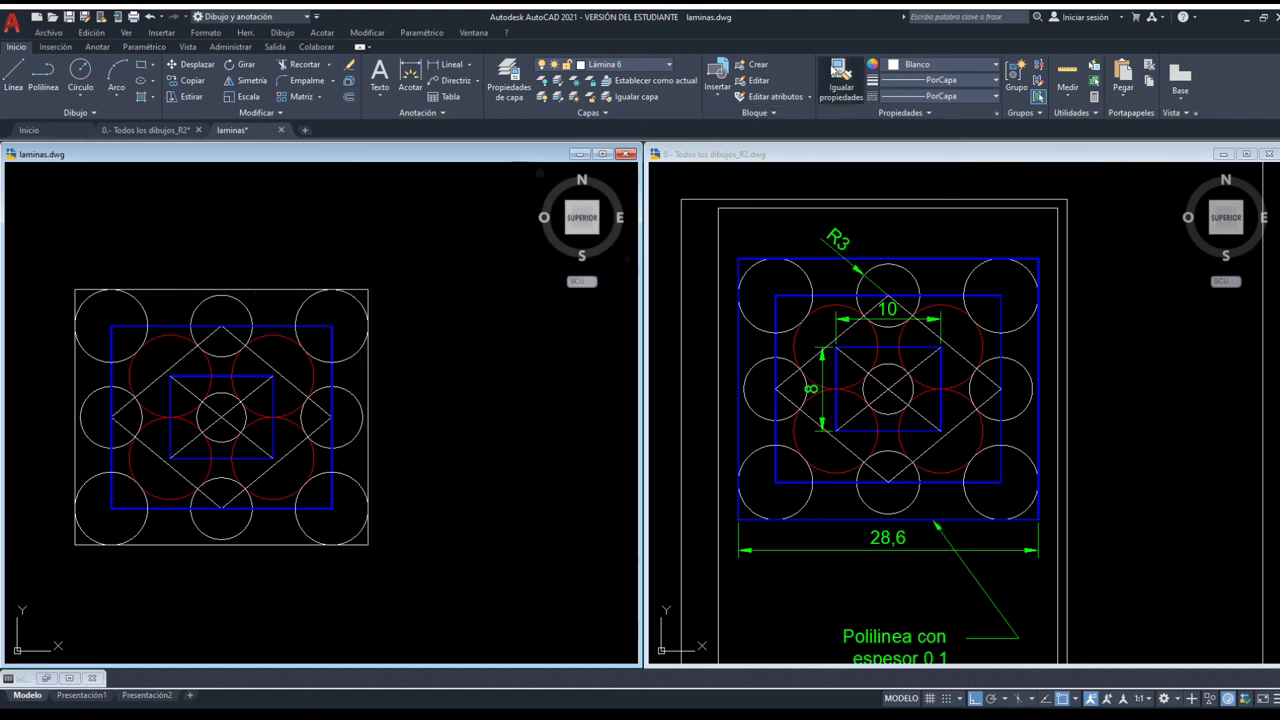
pyautogui.click(332, 373)
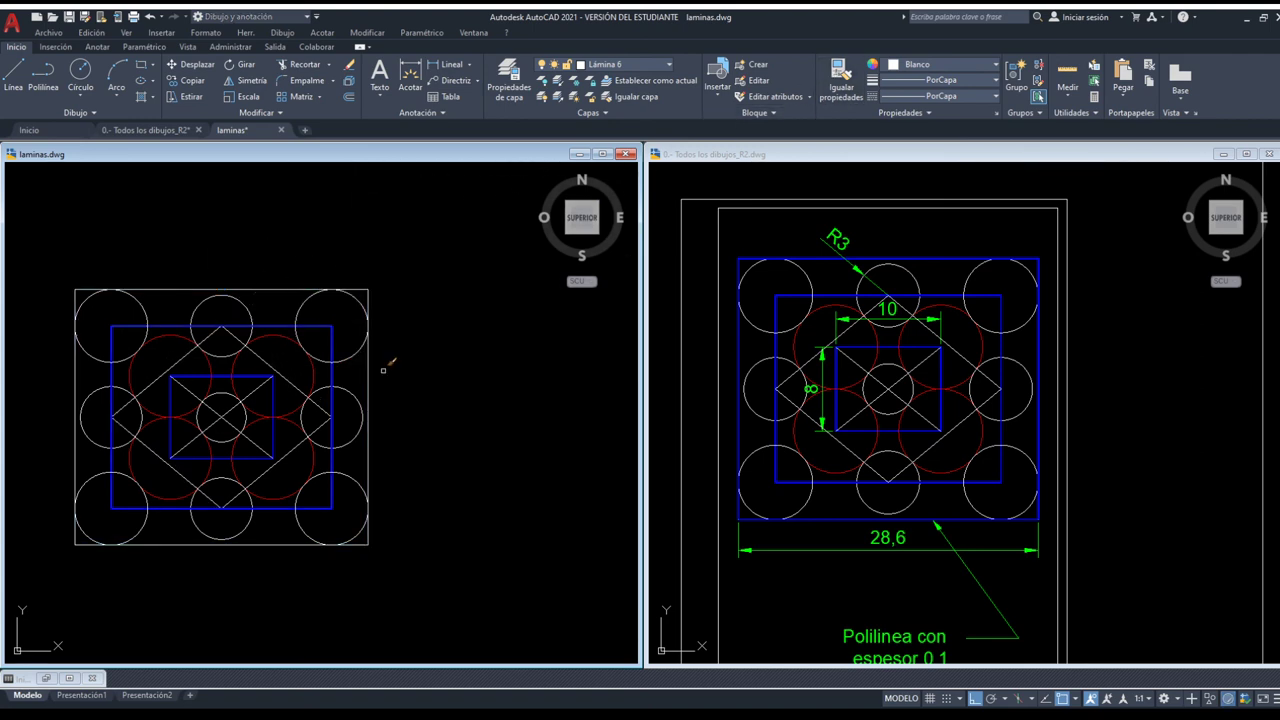
pyautogui.click(368, 370)
pyautogui.moveTo(197, 372); pyautogui.dragTo(294, 375, button='middle')
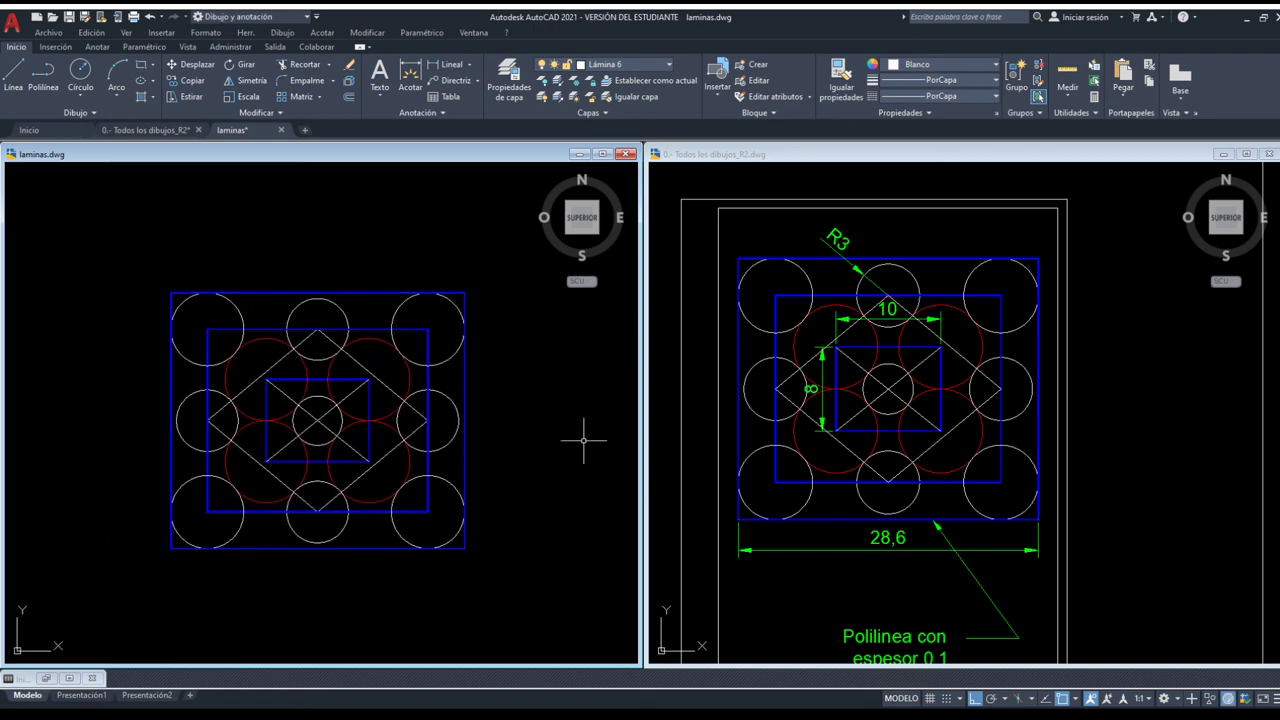